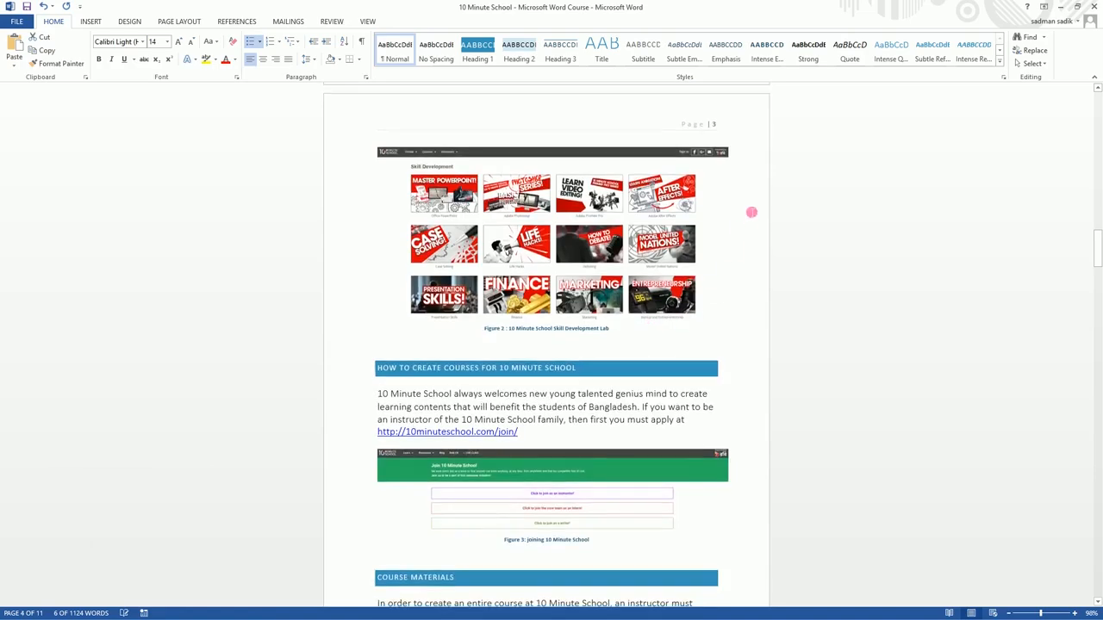
pyautogui.scroll(-2, 689, 233)
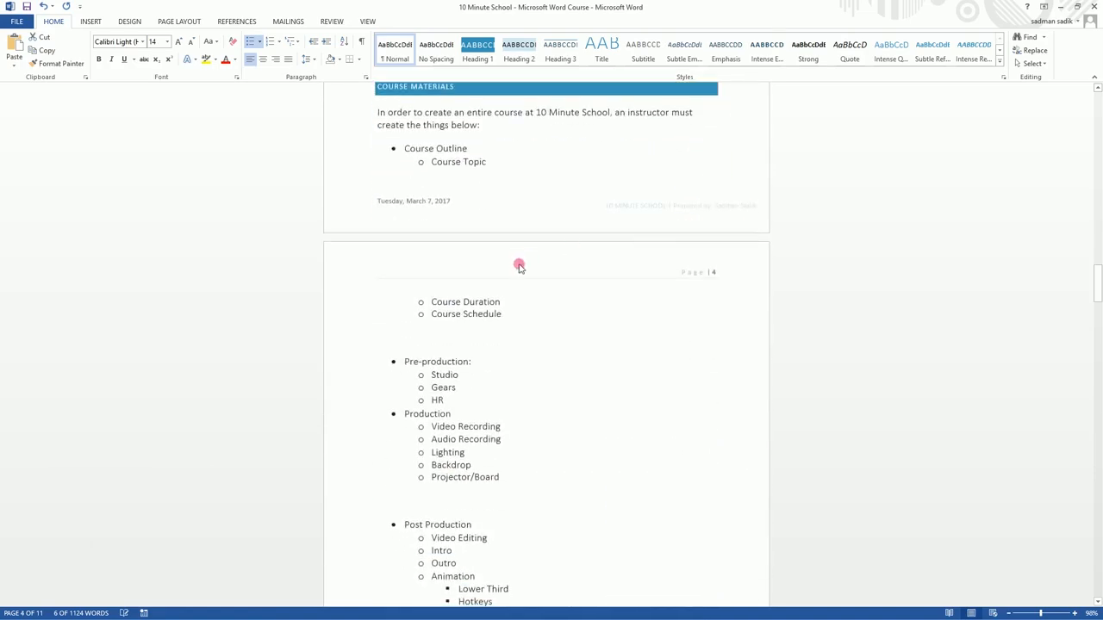
pyautogui.scroll(-2, 520, 342)
pyautogui.scroll(8, 520, 342)
pyautogui.scroll(10, 520, 342)
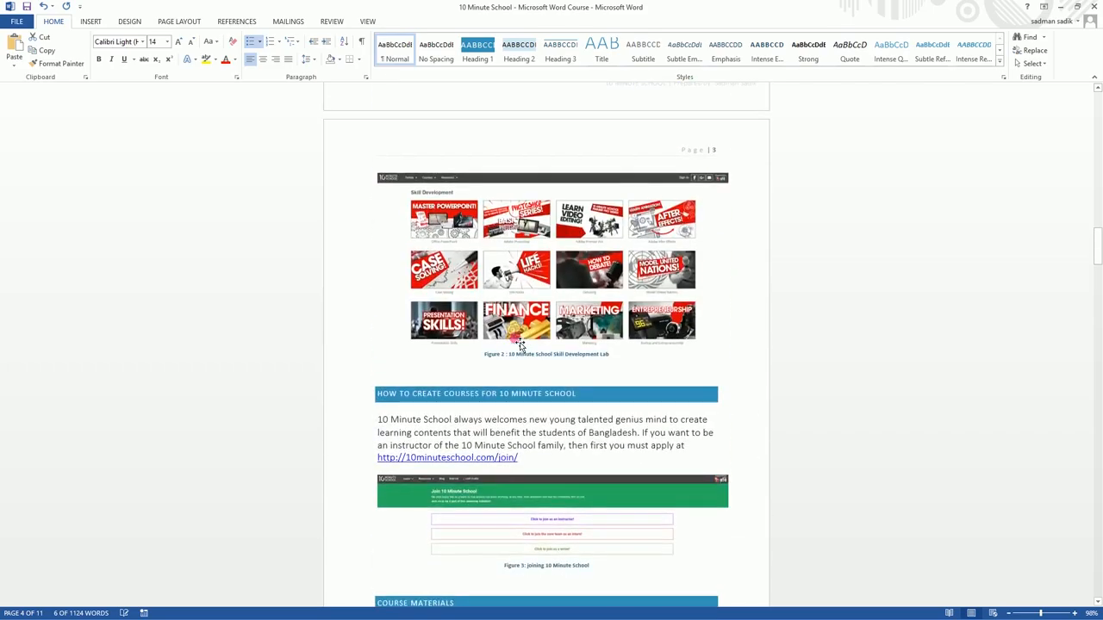
pyautogui.scroll(2, 520, 339)
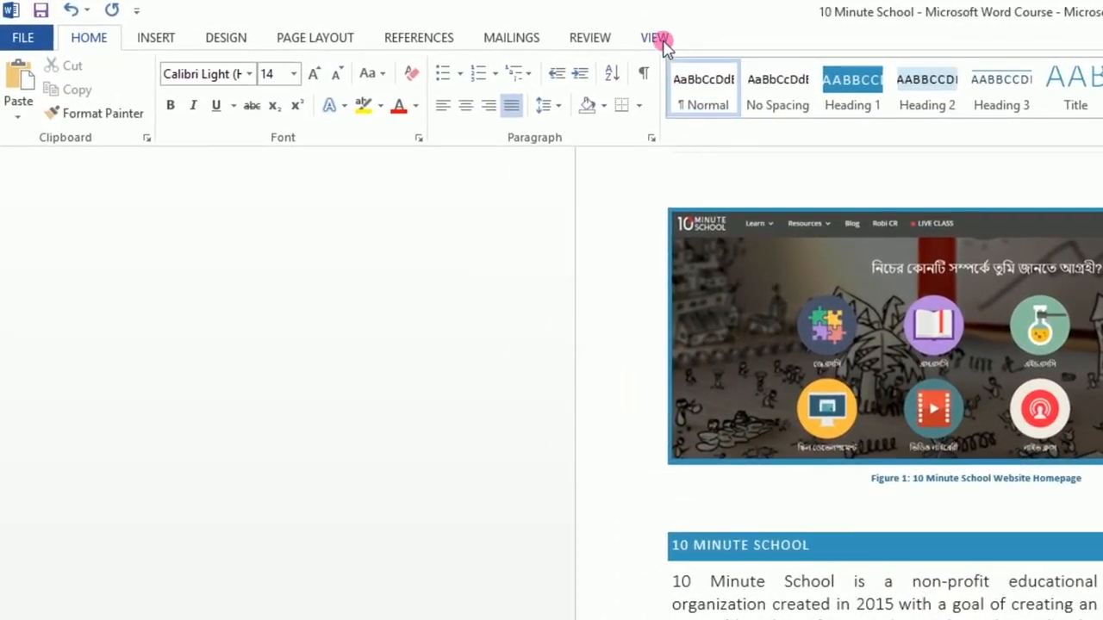
# Switch the document to Read Mode and page forward and back through its screens
pyautogui.click(658, 39)
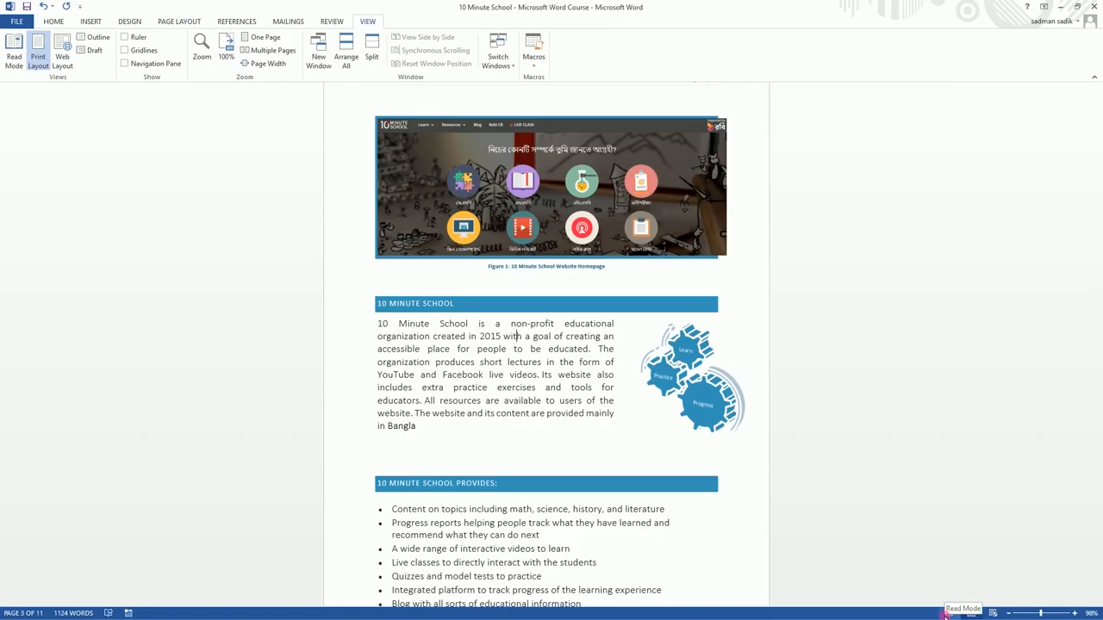
pyautogui.click(945, 612)
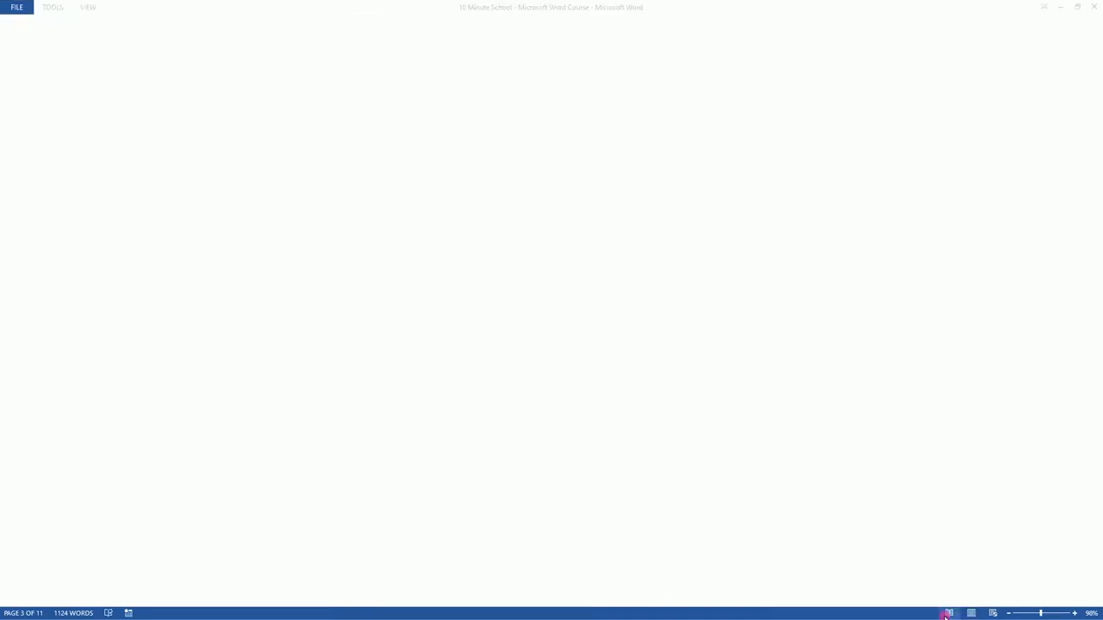
pyautogui.scroll(-1, 372, 290)
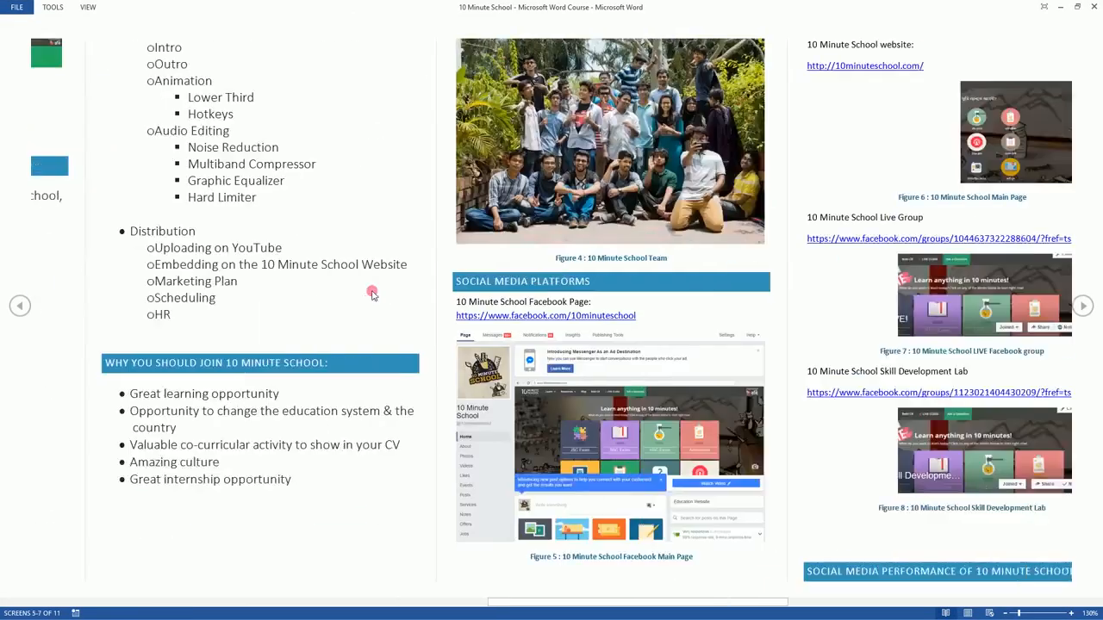
pyautogui.scroll(3, 374, 290)
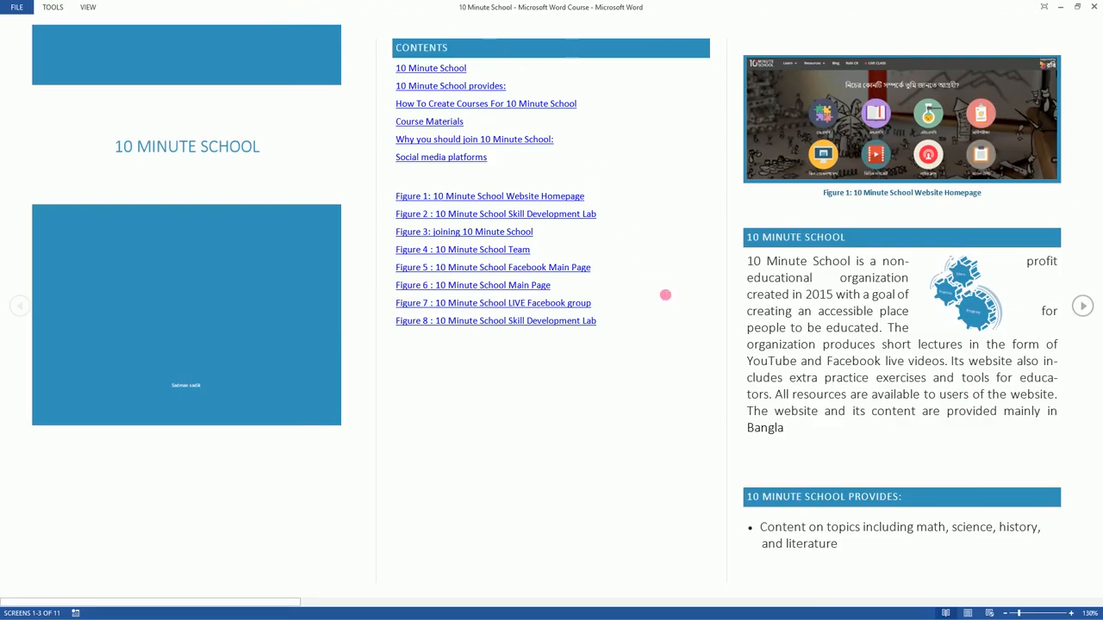
pyautogui.scroll(-4, 670, 299)
pyautogui.scroll(5, 670, 296)
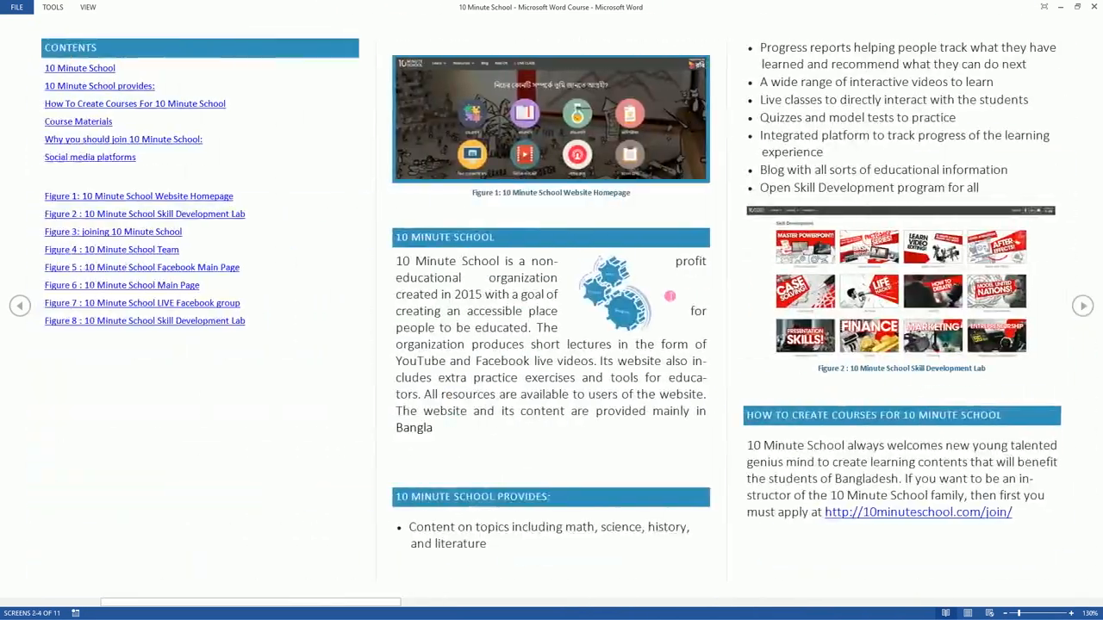
pyautogui.scroll(1, 669, 297)
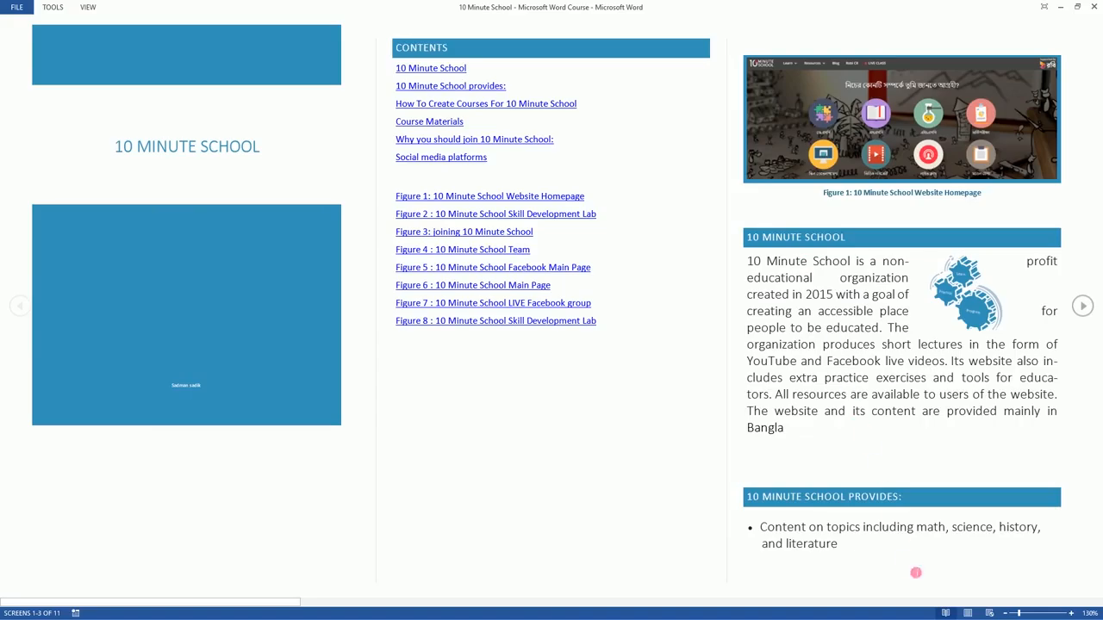
# Switch the document to Web Layout and look through it down to the social media screenshots
pyautogui.click(989, 613)
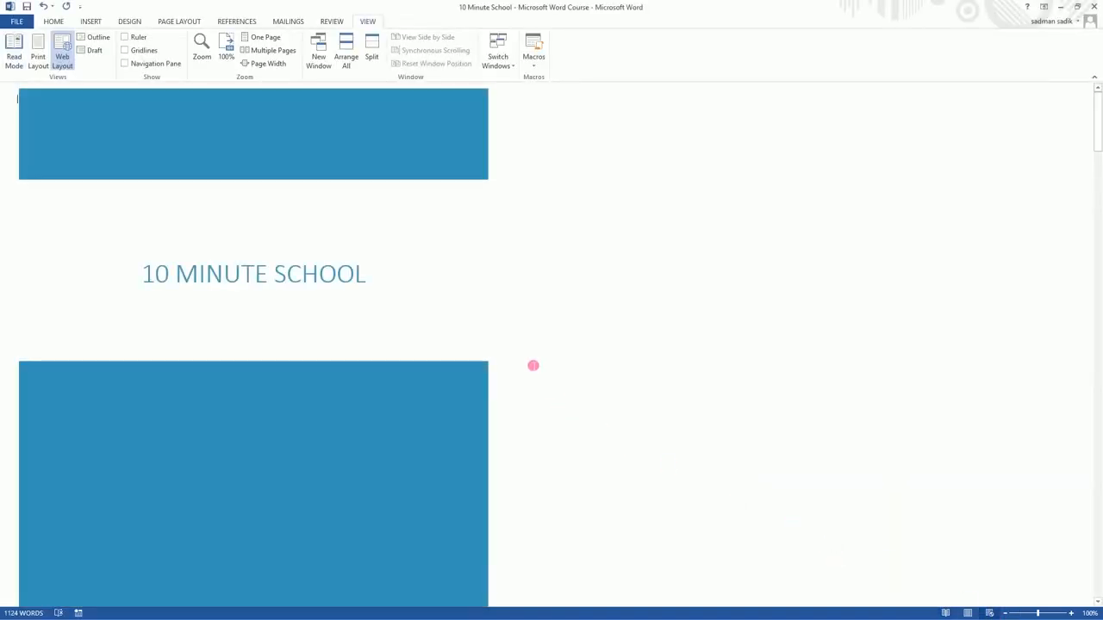
pyautogui.scroll(-20, 533, 365)
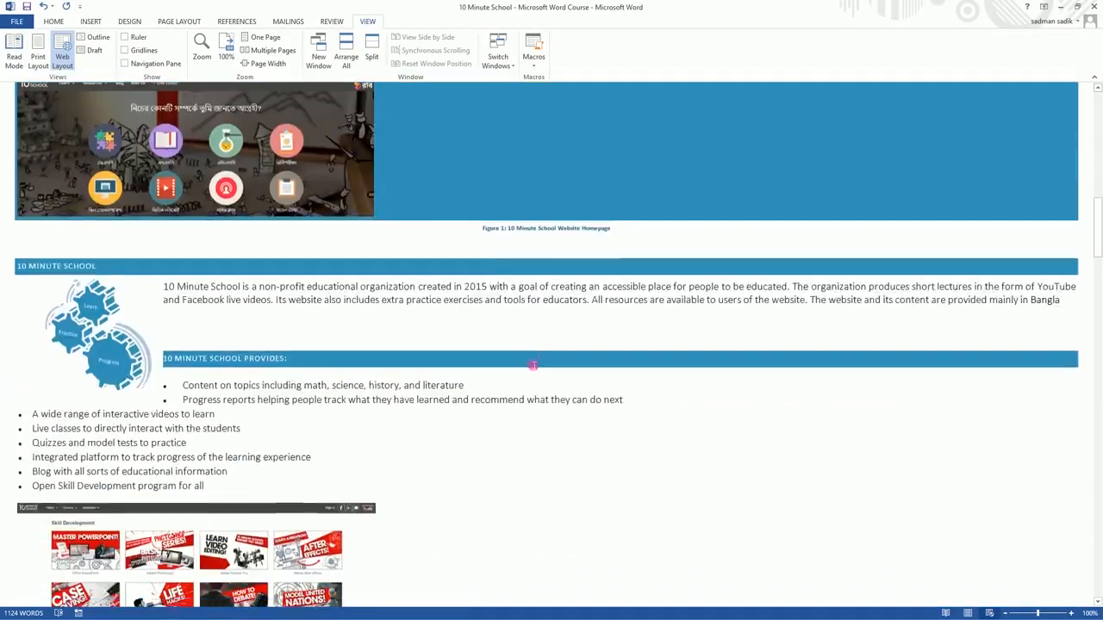
pyautogui.scroll(-20, 533, 366)
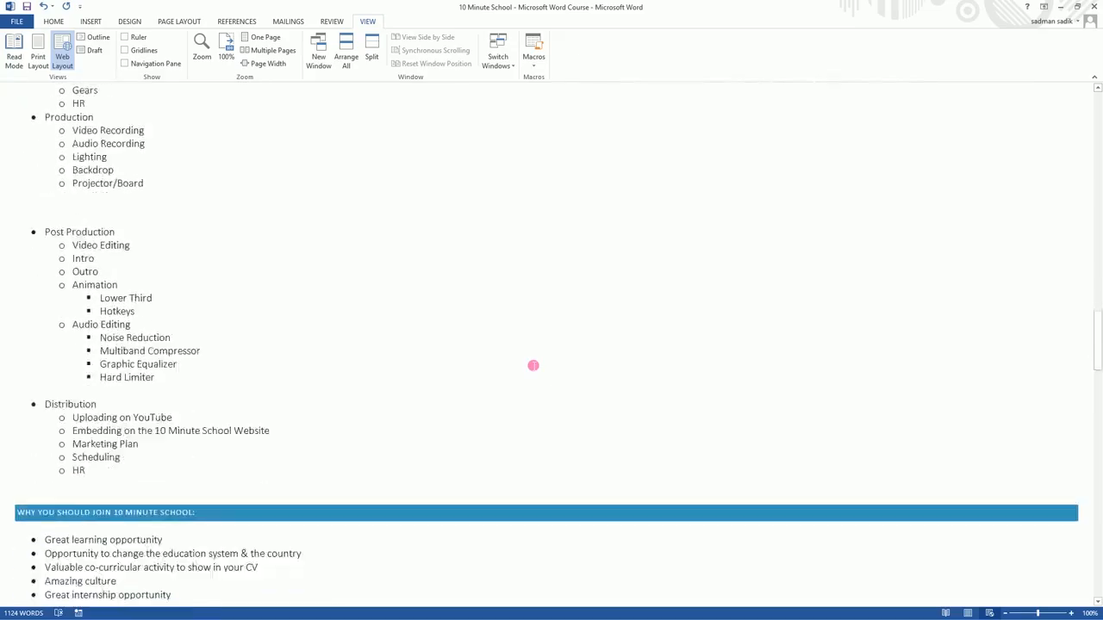
pyautogui.scroll(-20, 533, 365)
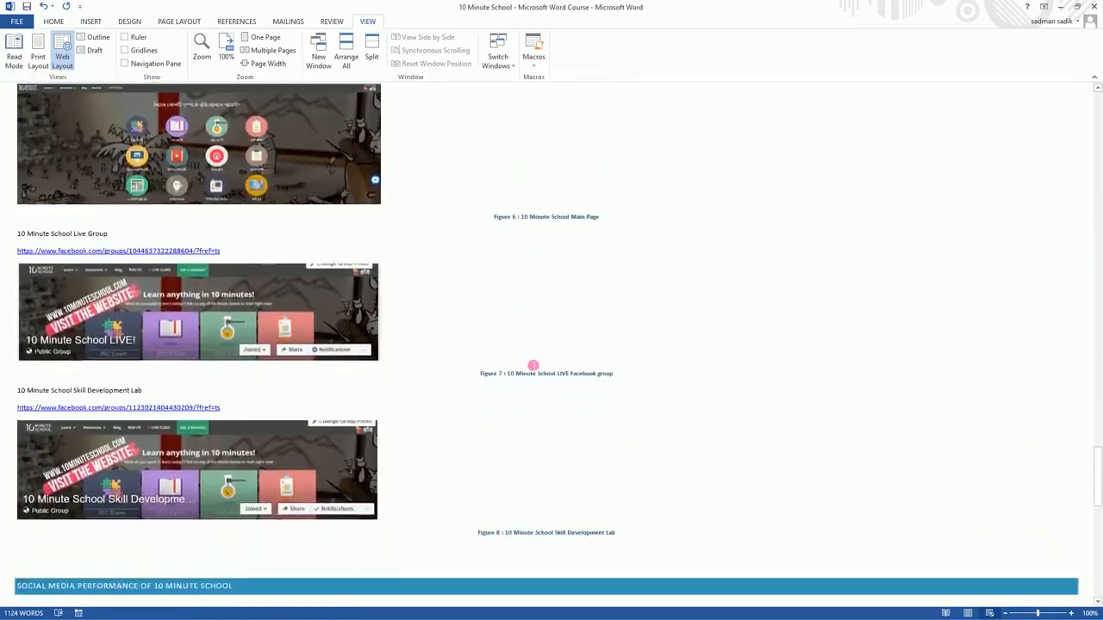
# Return the document to Print Layout and look through its pages from the cover to page 6 and back to page 2
pyautogui.click(974, 613)
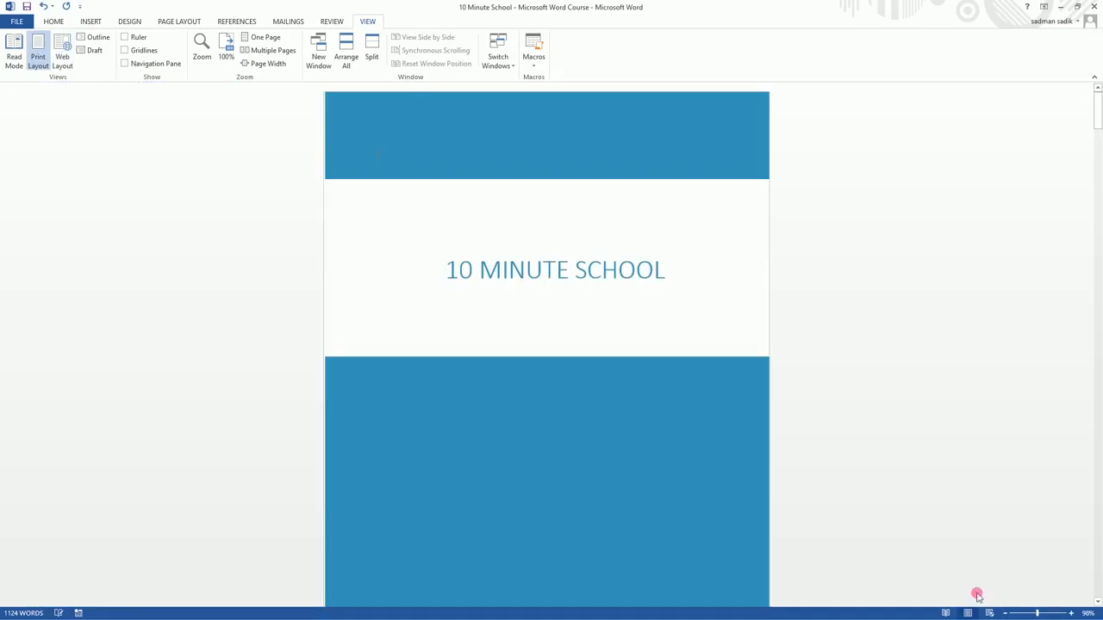
pyautogui.scroll(-12, 601, 445)
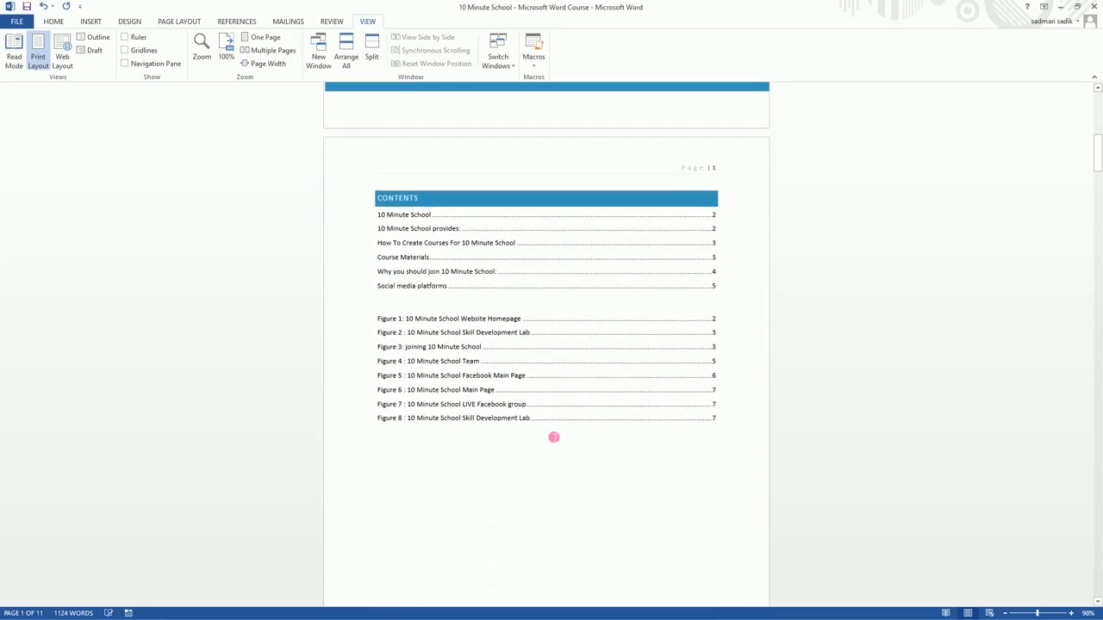
pyautogui.scroll(-15, 474, 412)
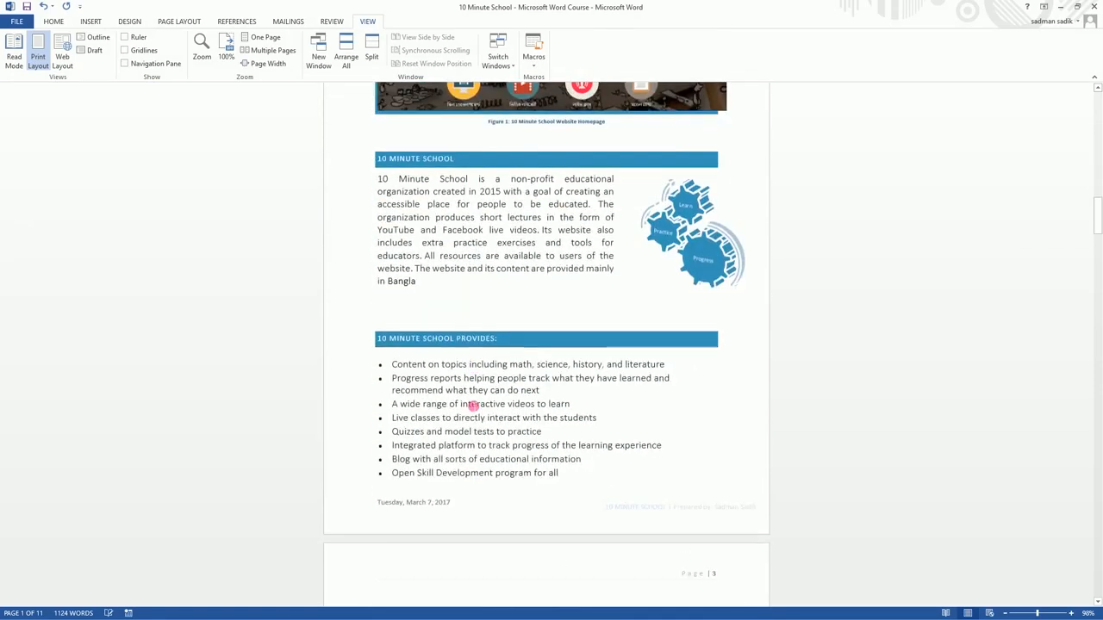
pyautogui.scroll(-15, 474, 407)
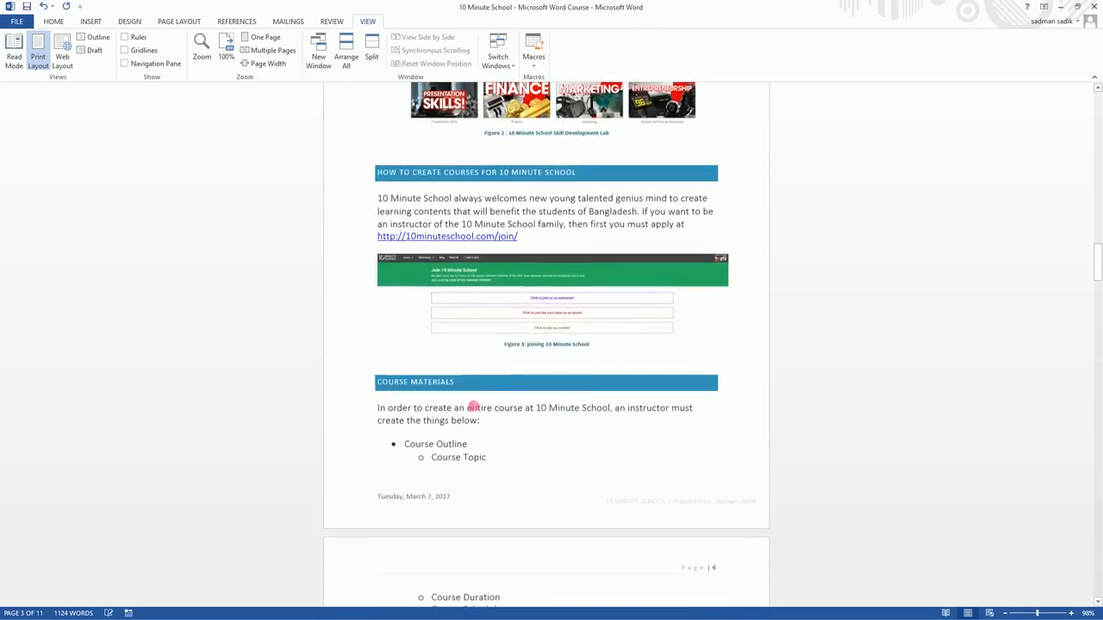
pyautogui.scroll(-15, 473, 407)
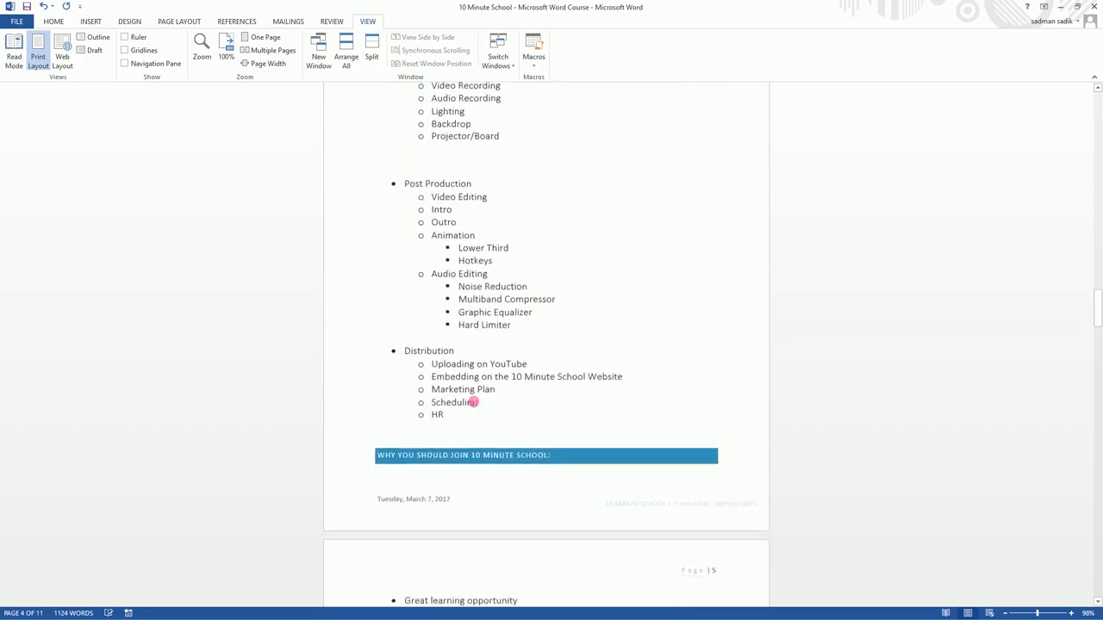
pyautogui.scroll(-4, 473, 401)
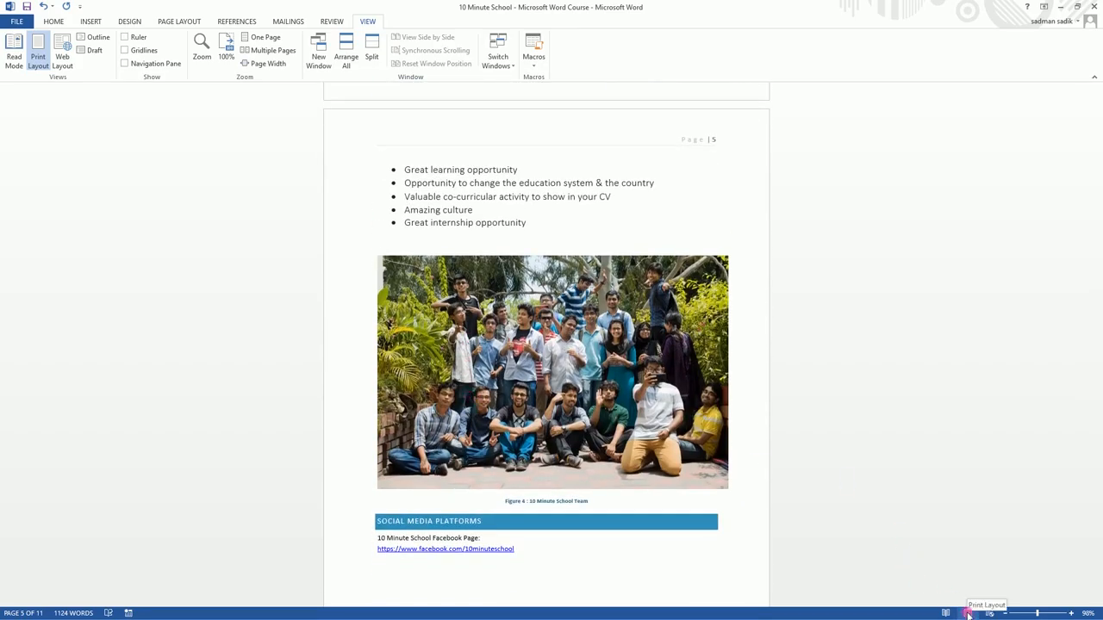
pyautogui.scroll(-6, 515, 327)
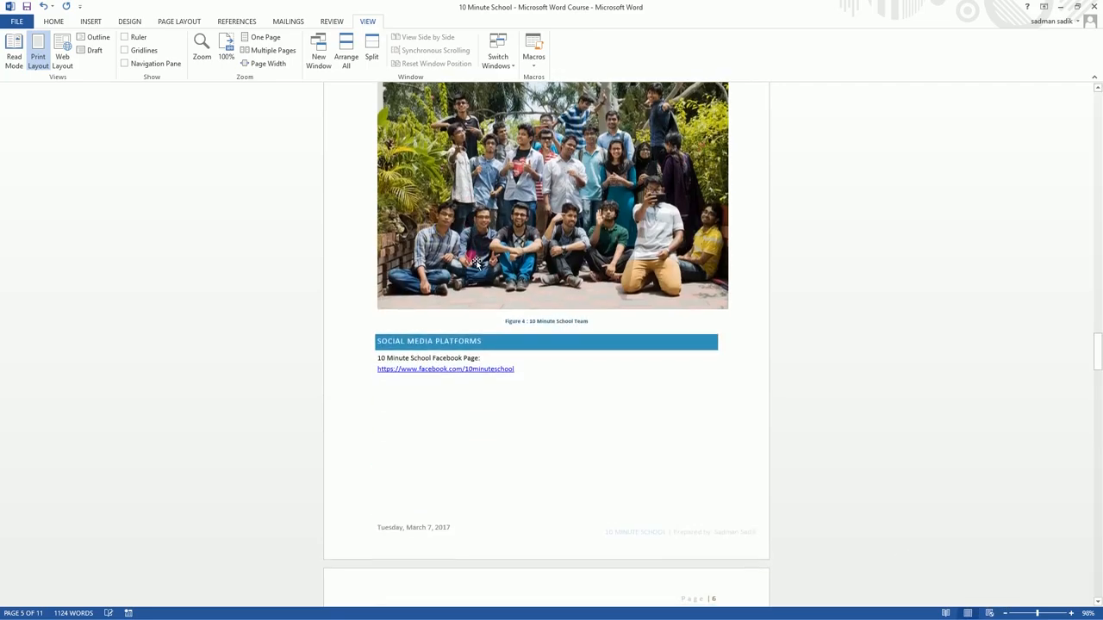
pyautogui.scroll(-6, 495, 427)
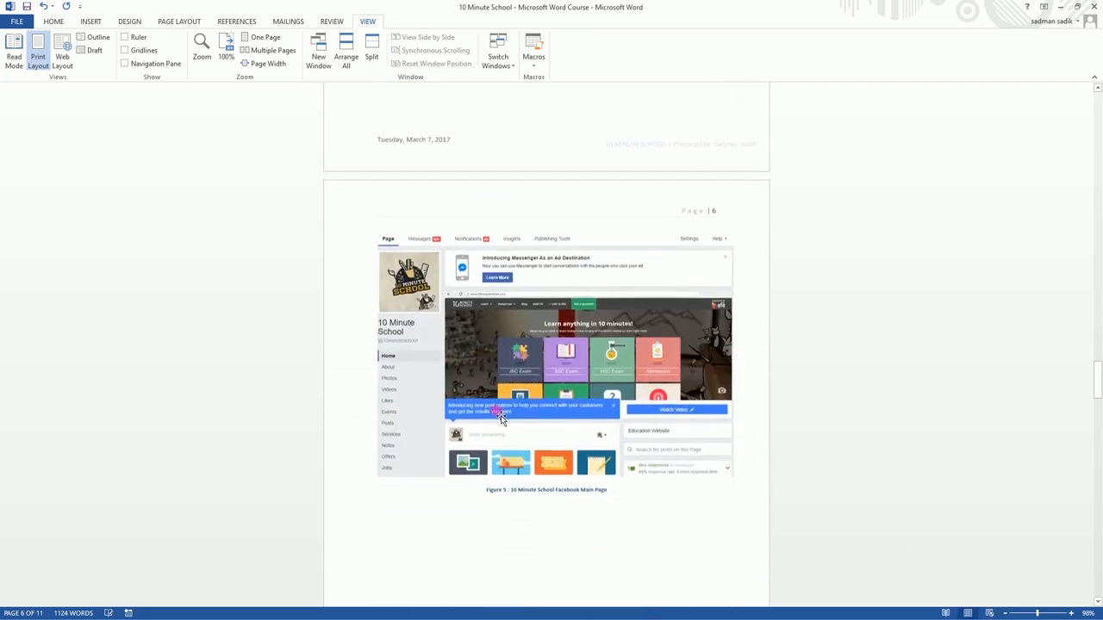
pyautogui.scroll(5, 612, 344)
pyautogui.scroll(13, 614, 295)
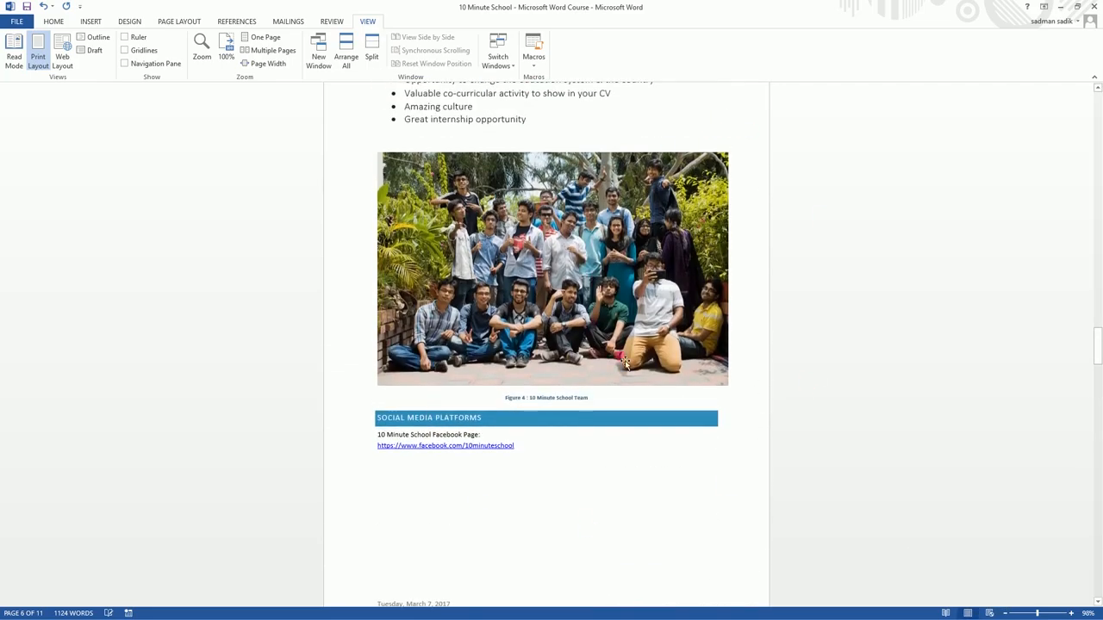
pyautogui.scroll(9, 631, 329)
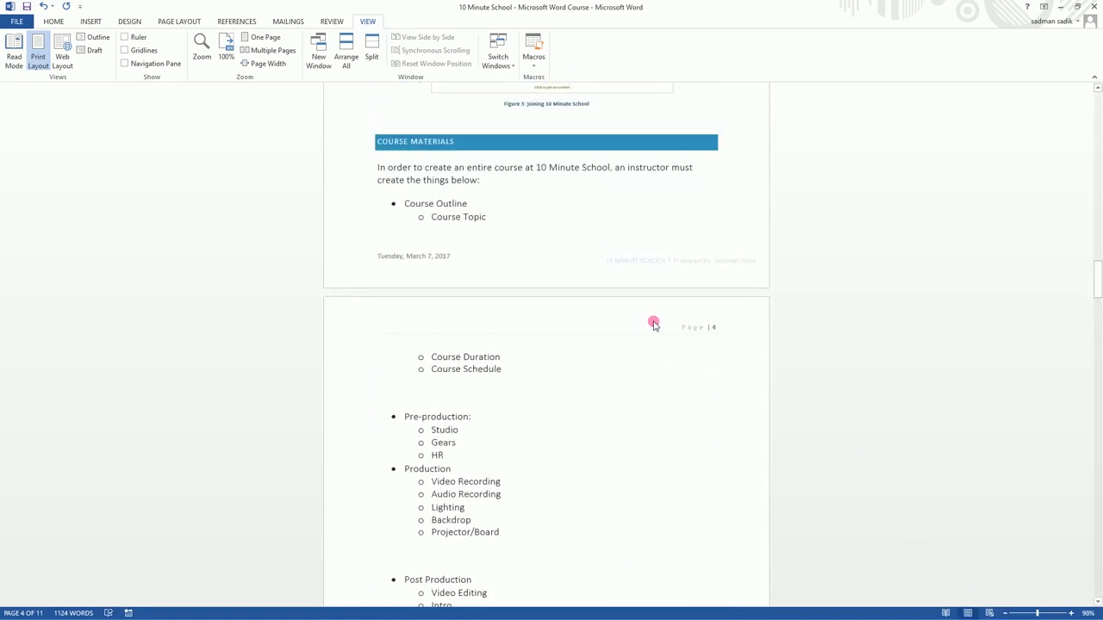
pyautogui.scroll(20, 527, 326)
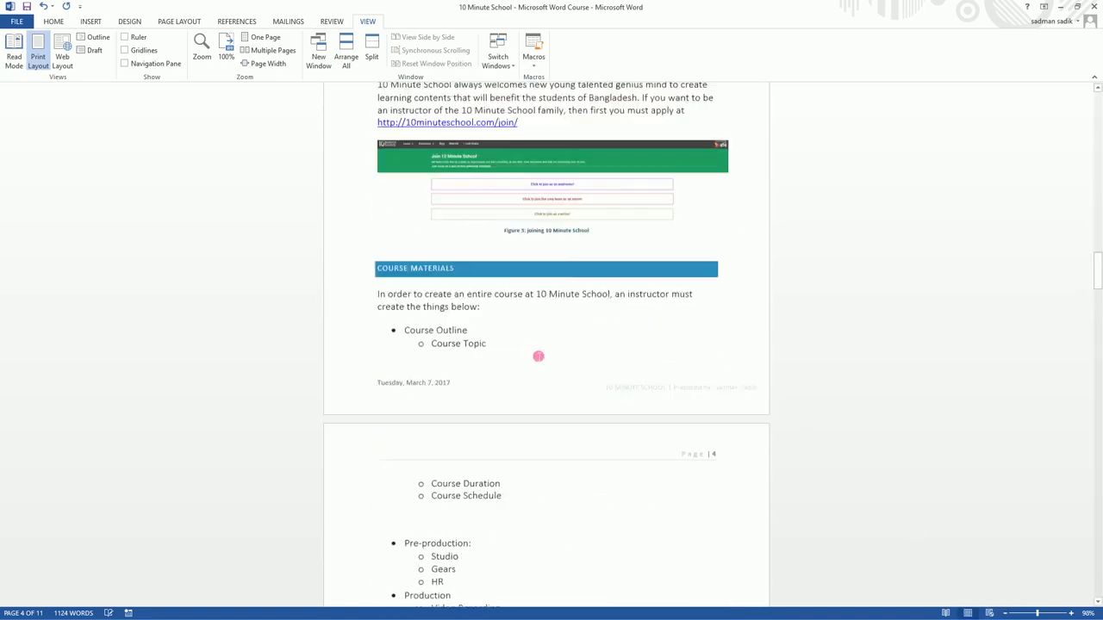
pyautogui.scroll(5, 537, 356)
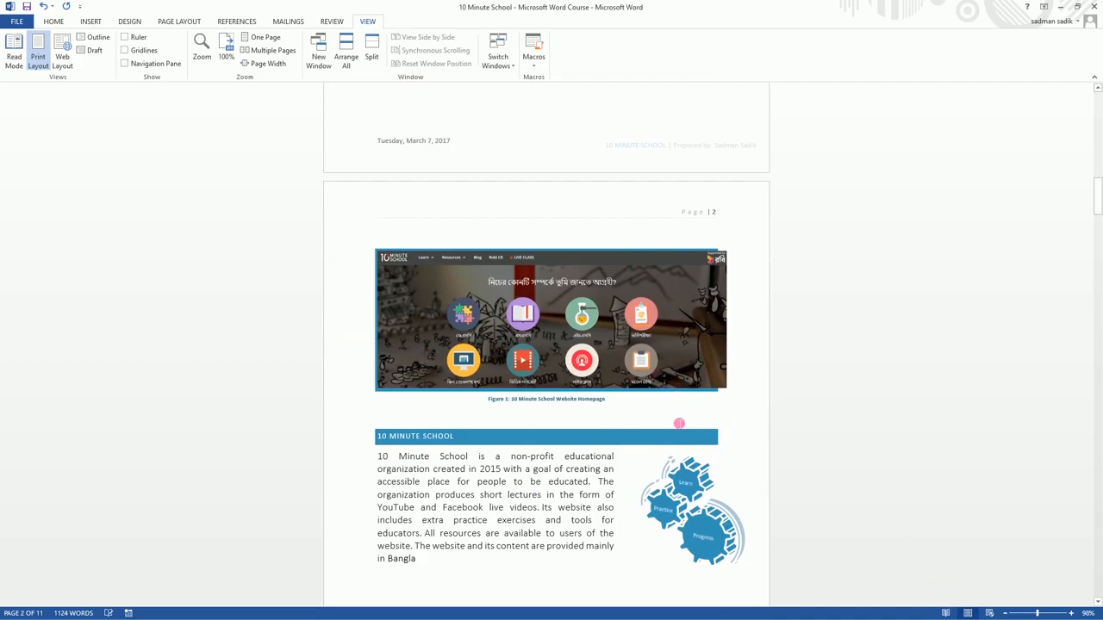
# Zoom the page in to 130%, out to 90%, and settle on 100%
pyautogui.click(1066, 614)
pyautogui.click(1066, 614)
pyautogui.click(1066, 614)
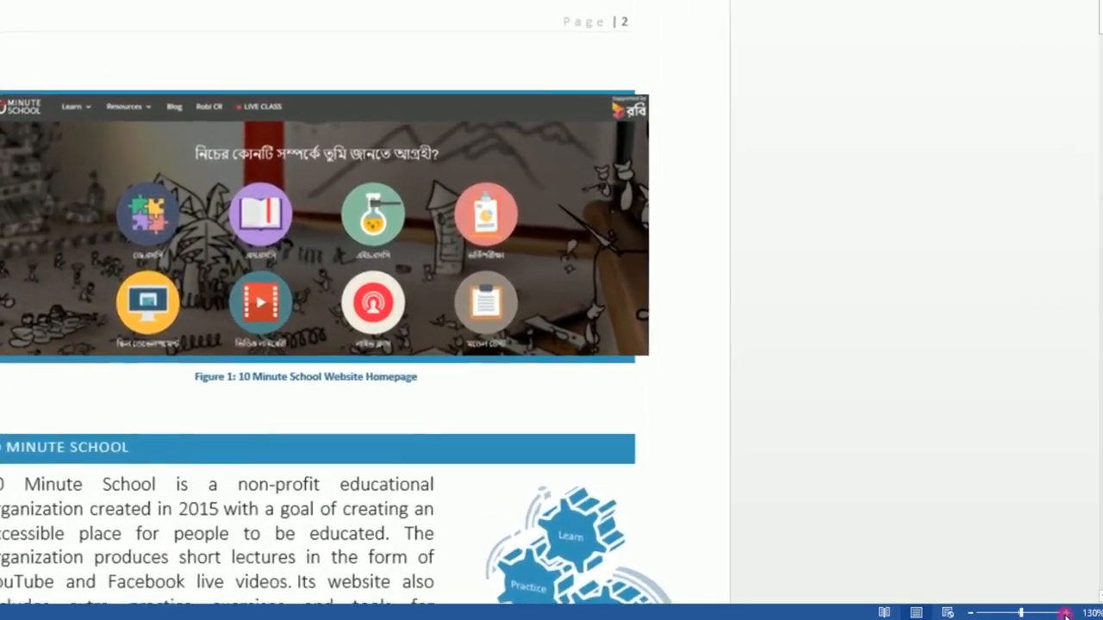
pyautogui.click(970, 613)
pyautogui.click(970, 612)
pyautogui.click(970, 613)
pyautogui.click(970, 612)
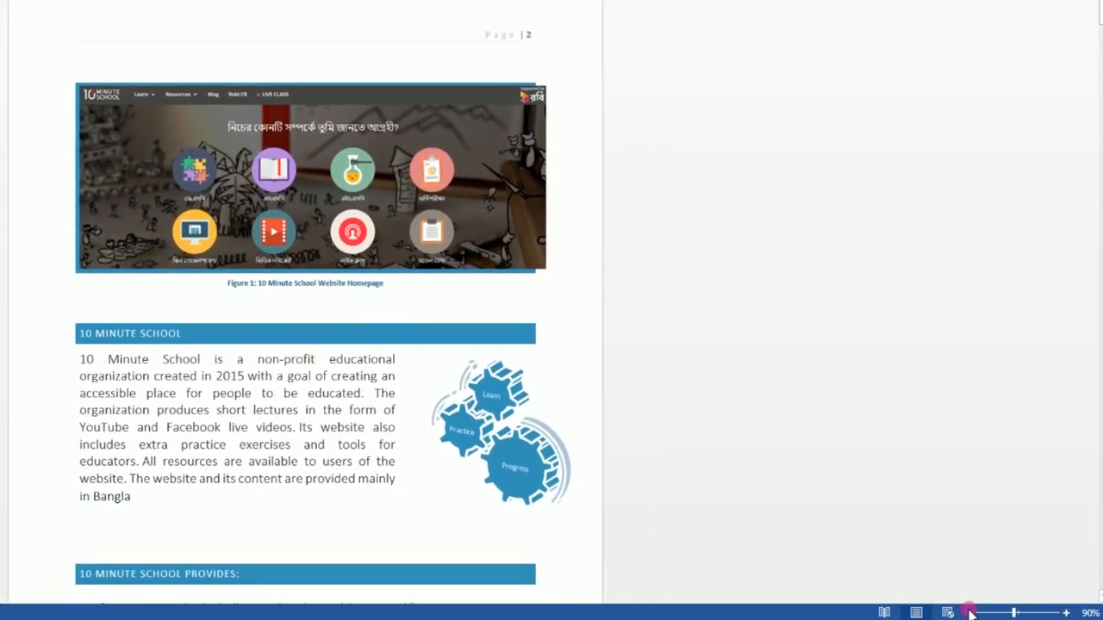
pyautogui.moveTo(1013, 612)
pyautogui.mouseDown()
pyautogui.moveTo(1038, 612)
pyautogui.moveTo(1015, 612)
pyautogui.mouseUp()
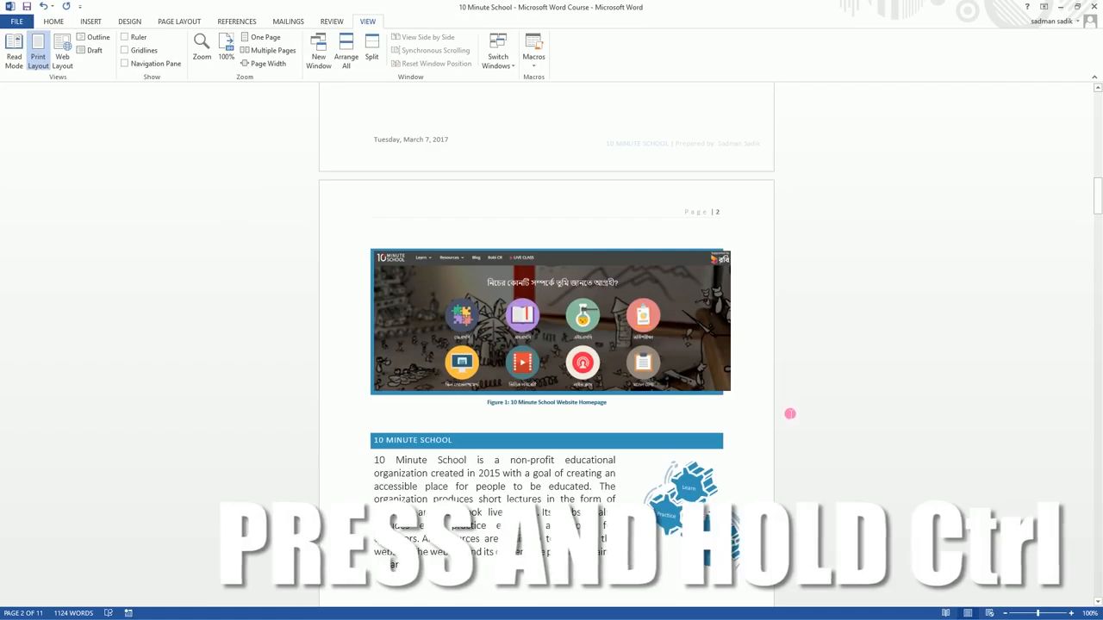
# Zoom page 2 in and out a few times, ending at 110%
pyautogui.scroll(7, 773, 399)
pyautogui.scroll(-6, 775, 413)
pyautogui.scroll(8, 793, 424)
pyautogui.scroll(-8, 793, 424)
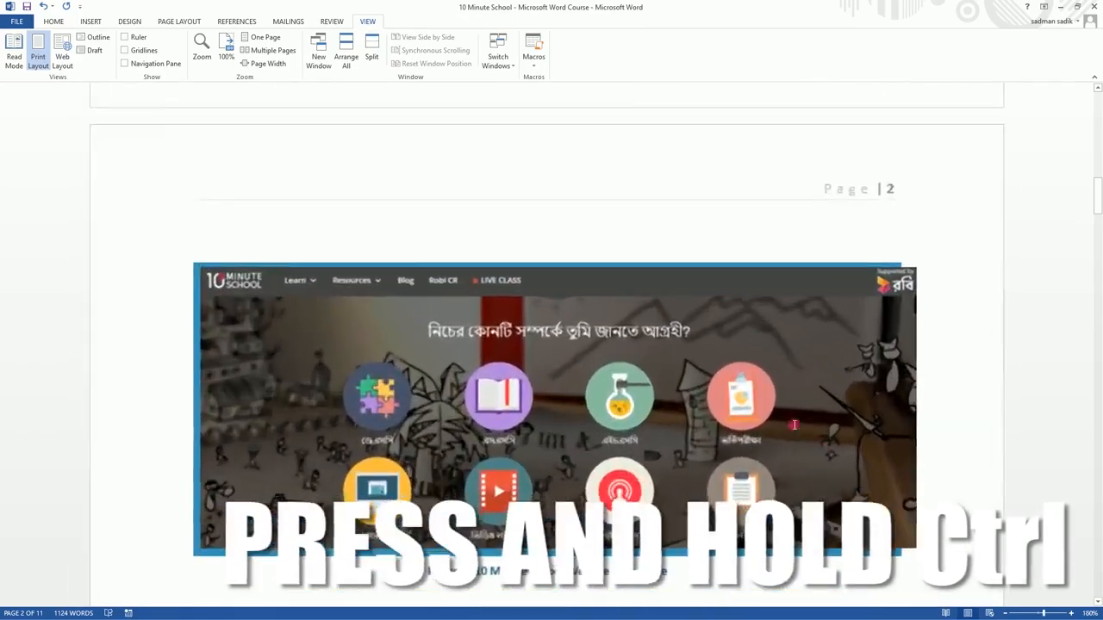
pyautogui.scroll(-9, 896, 387)
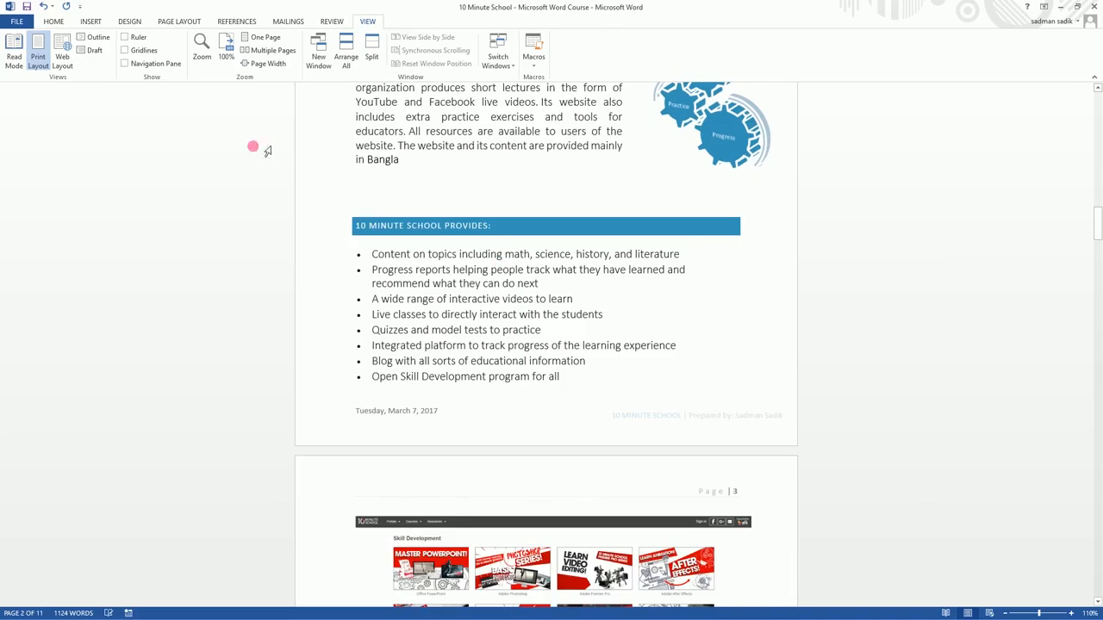
# Show the ruler around the document
pyautogui.click(127, 38)
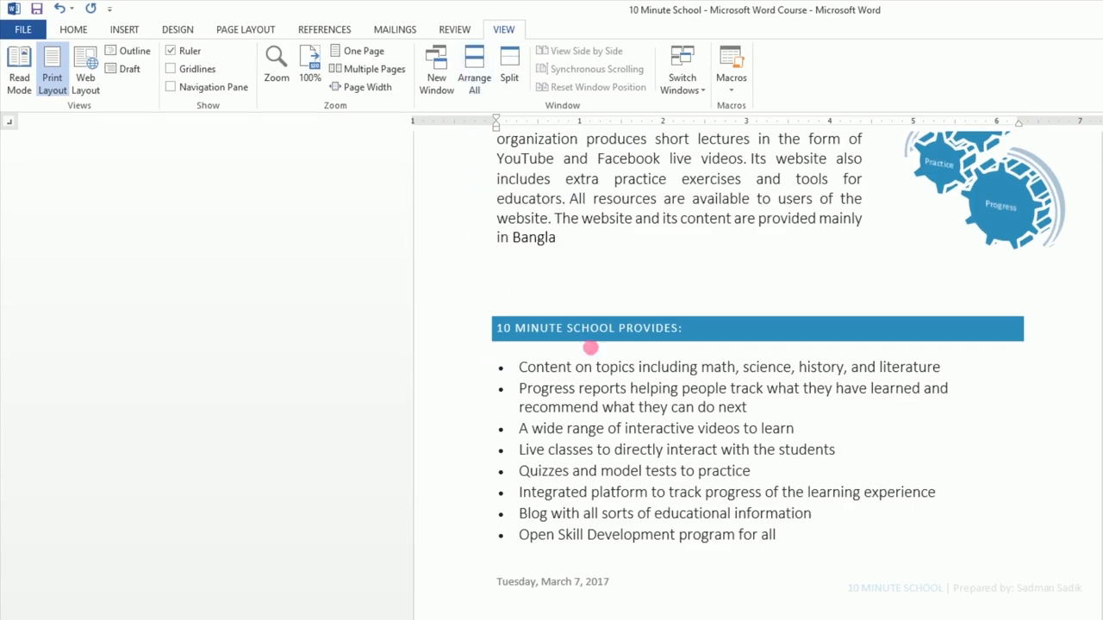
pyautogui.scroll(10, 549, 279)
pyautogui.scroll(-3, 521, 362)
pyautogui.click(129, 51)
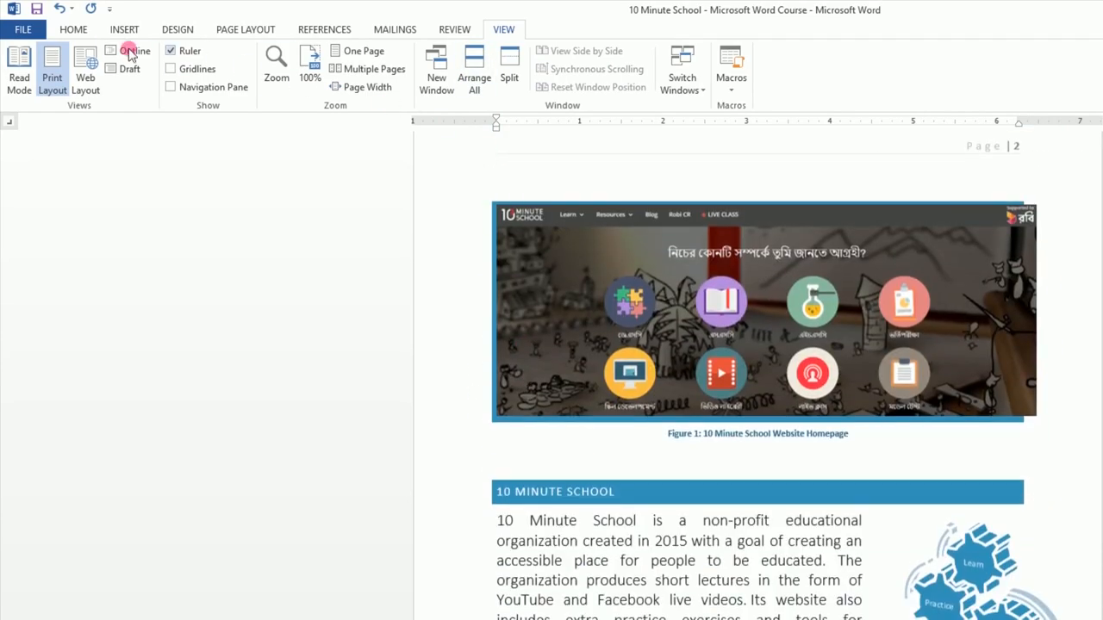
# Apply the Narrow page margins of 0.5" on all sides and undo the change
pyautogui.click(240, 31)
pyautogui.click(23, 84)
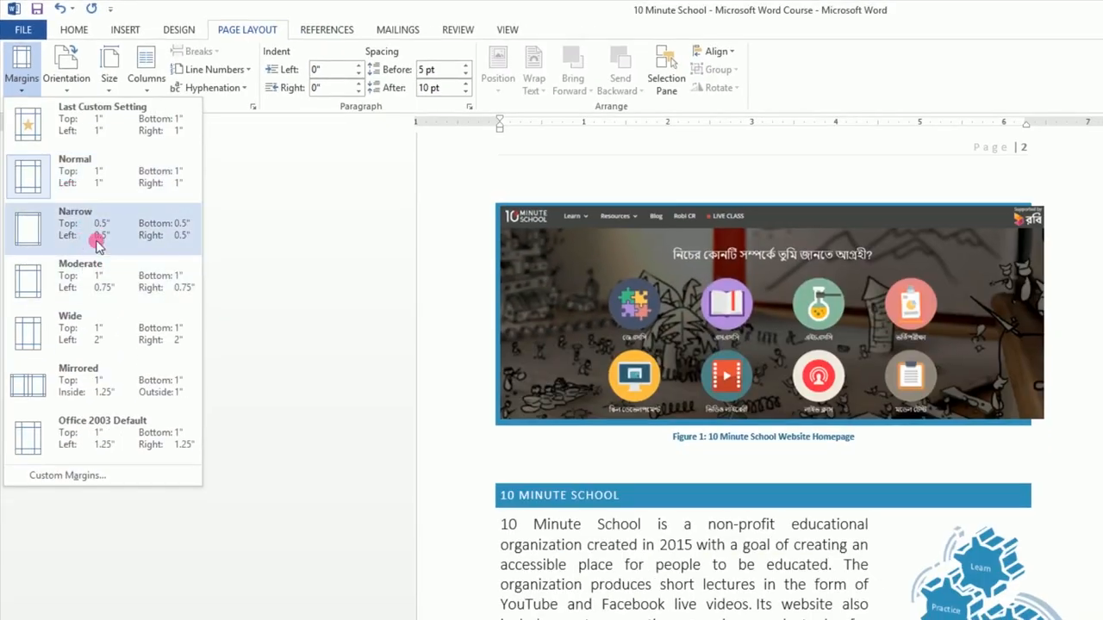
pyautogui.click(96, 244)
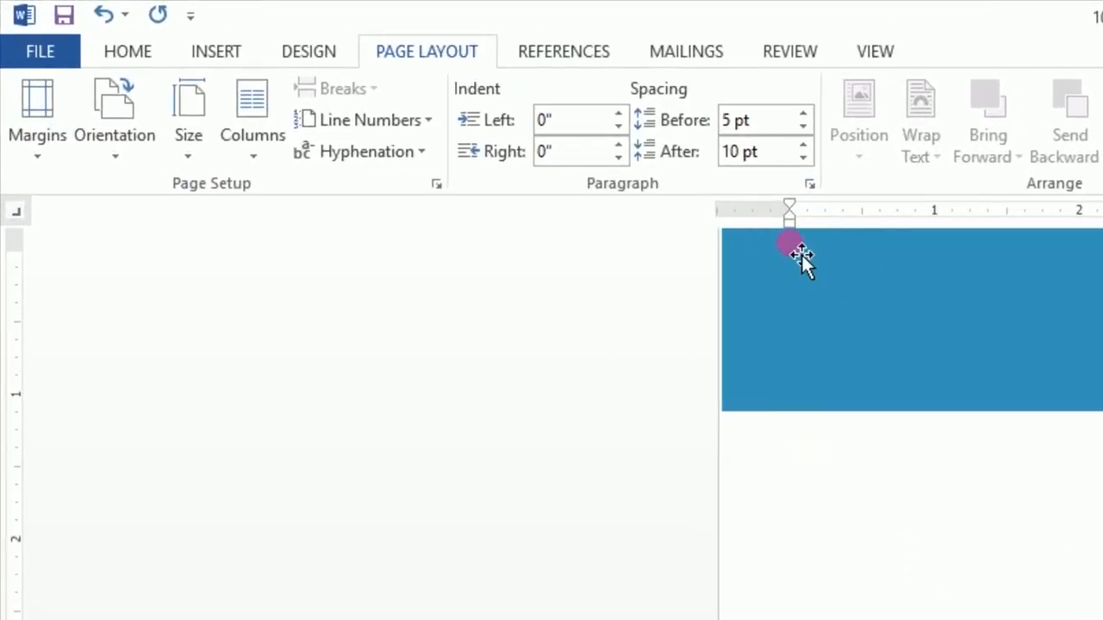
pyautogui.hotkey('ctrl', 'z')
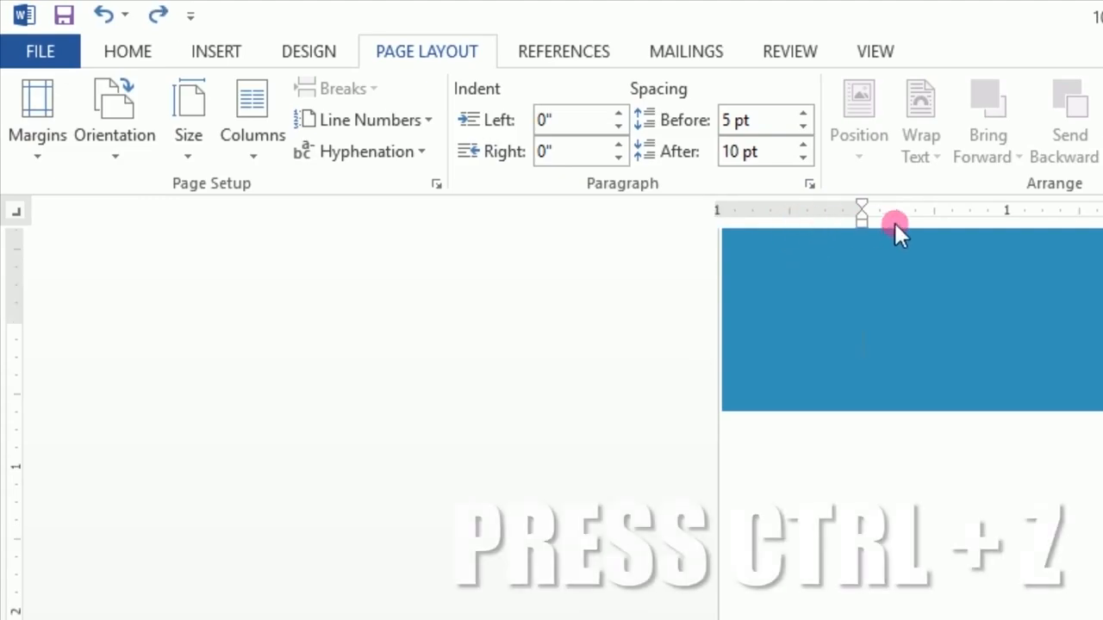
# Move the left indent of the paragraph under the 10 Minute School heading slightly outward and try shifting the page's vertical ruler margin
pyautogui.scroll(-8, 959, 524)
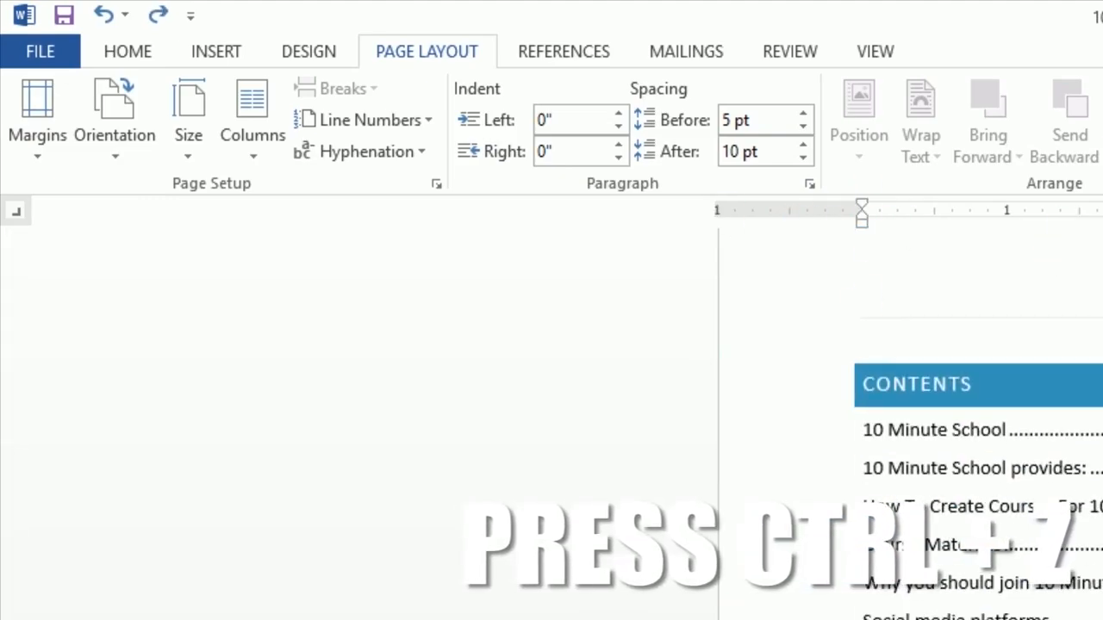
pyautogui.scroll(-15, 979, 474)
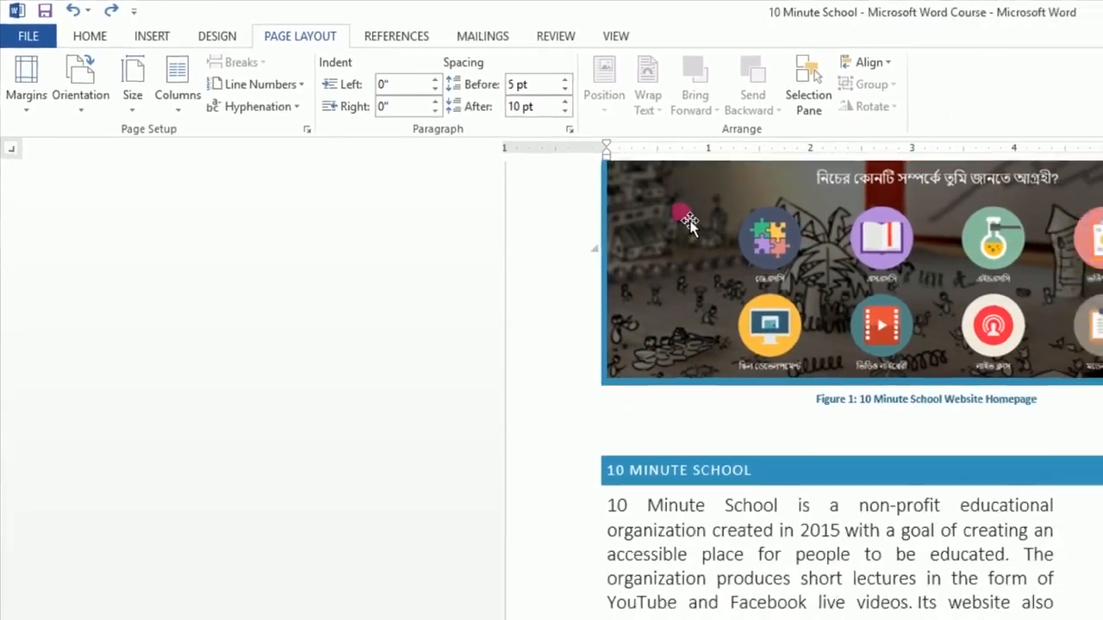
pyautogui.scroll(3, 912, 296)
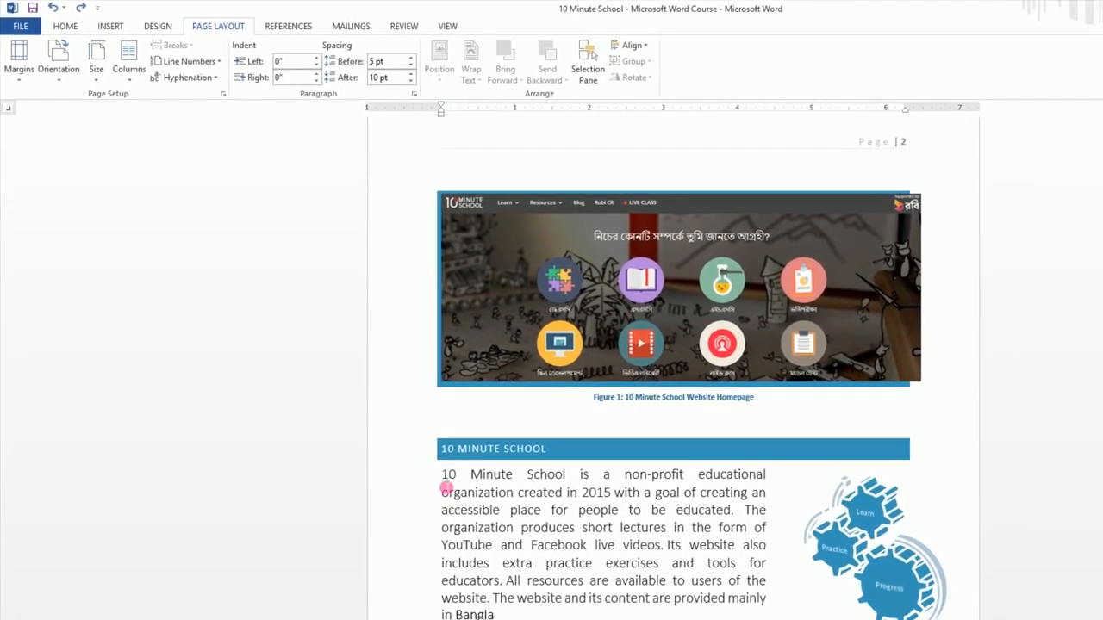
pyautogui.moveTo(508, 546); pyautogui.dragTo(580, 619)
pyautogui.moveTo(485, 602); pyautogui.dragTo(475, 591)
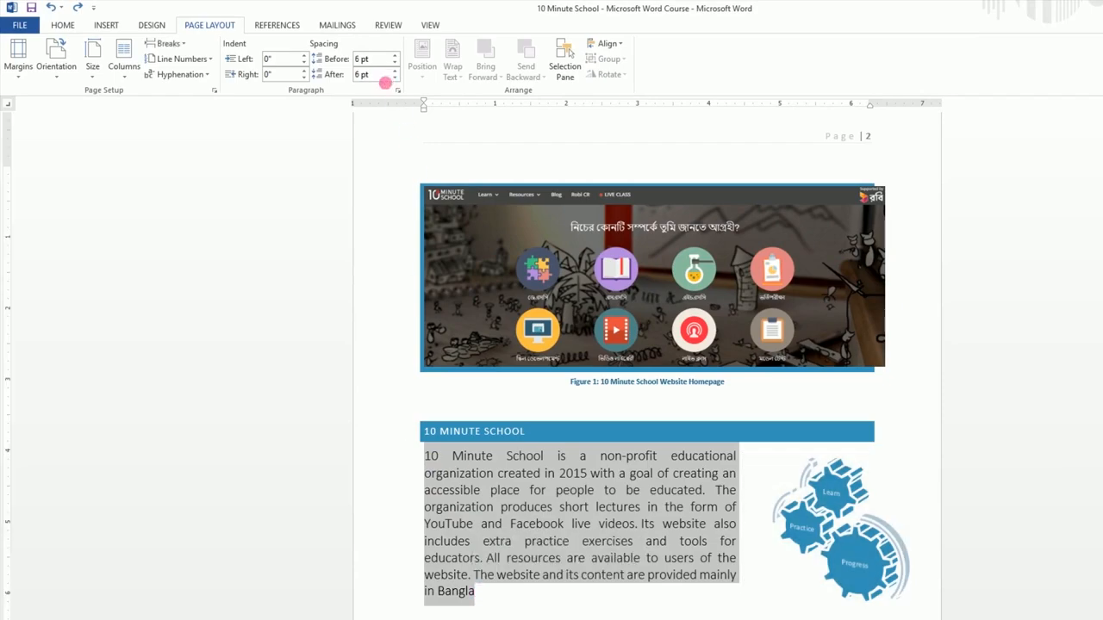
pyautogui.moveTo(424, 102)
pyautogui.mouseDown()
pyautogui.moveTo(589, 111)
pyautogui.moveTo(423, 115)
pyautogui.moveTo(638, 109)
pyautogui.moveTo(419, 107)
pyautogui.mouseUp()
pyautogui.click(373, 338)
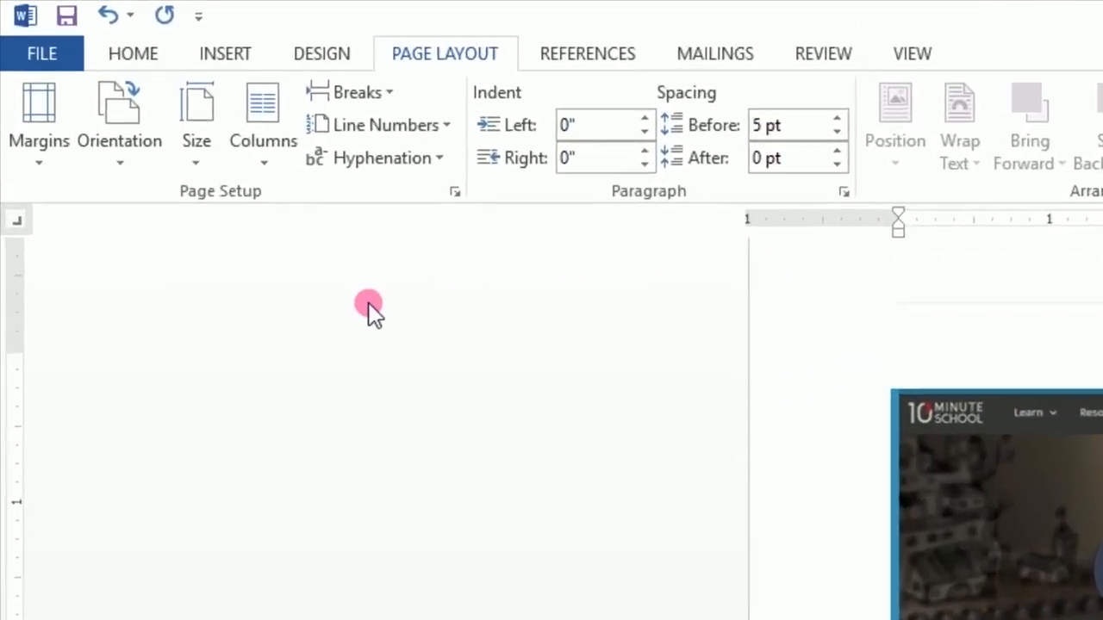
pyautogui.moveTo(29, 471); pyautogui.dragTo(41, 337)
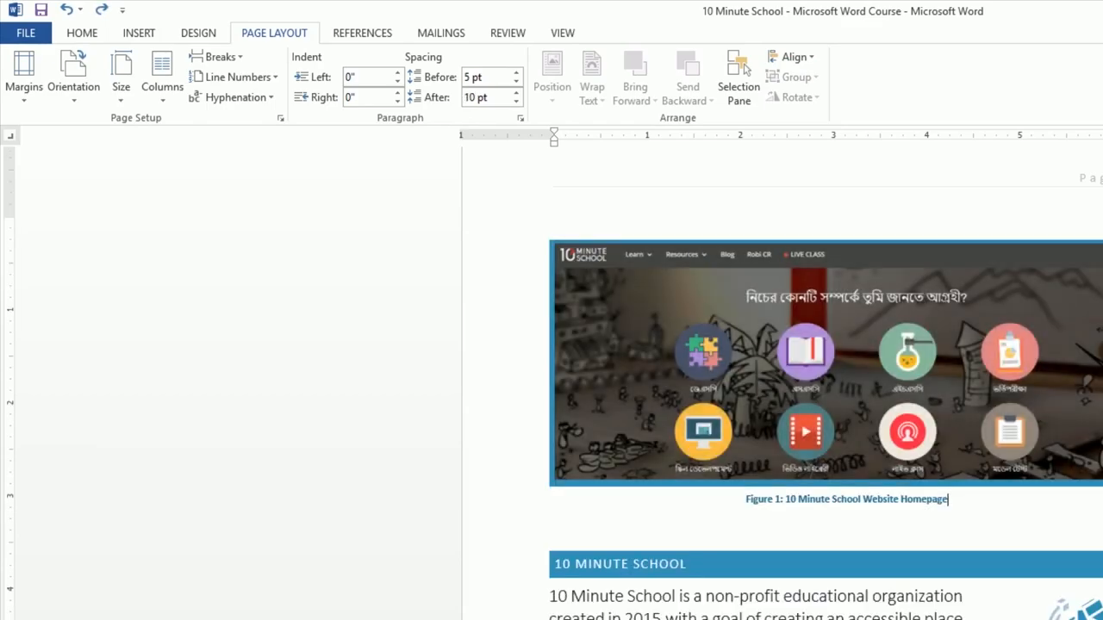
# Hide the ruler, and turn the gridlines on and back off after looking over the pages with them
pyautogui.click(564, 34)
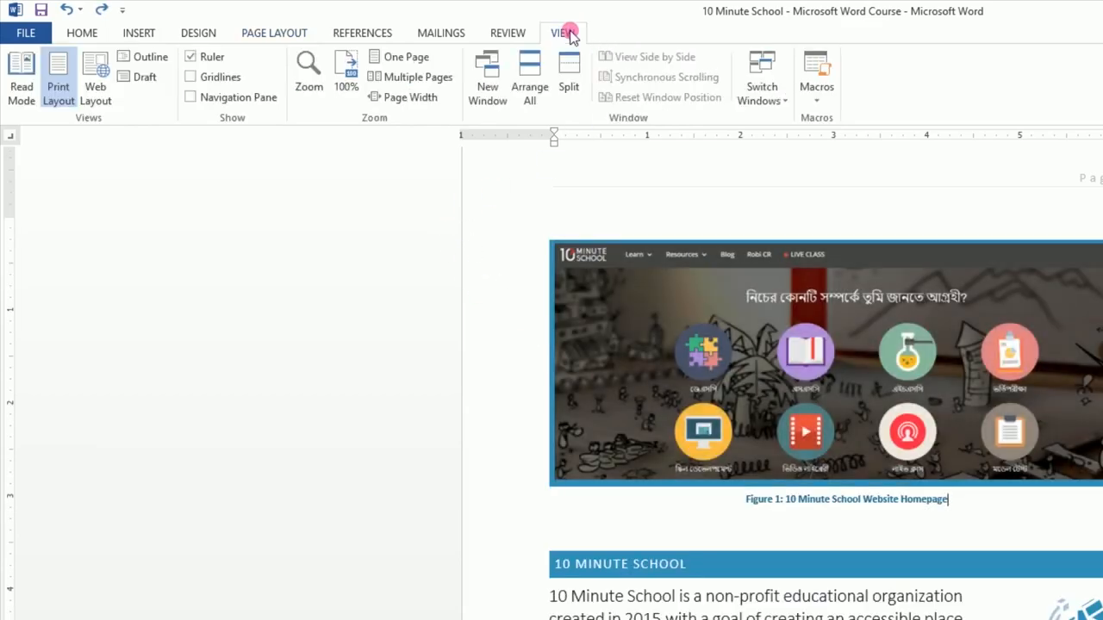
pyautogui.click(189, 57)
pyautogui.click(190, 77)
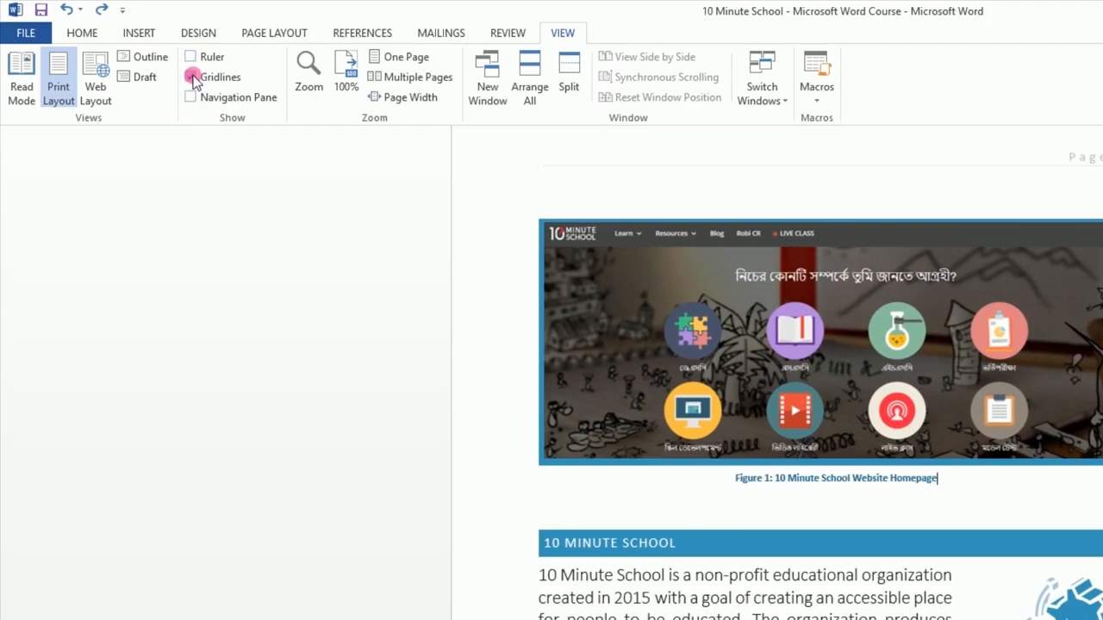
pyautogui.scroll(-3, 1008, 560)
pyautogui.scroll(-5, 982, 483)
pyautogui.scroll(8, 861, 566)
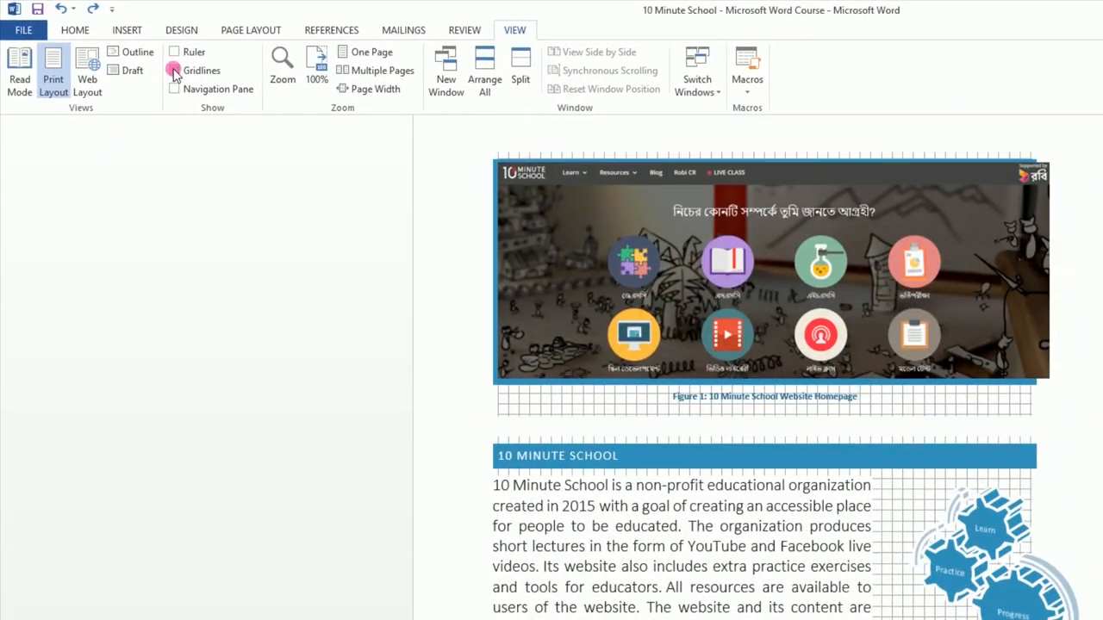
pyautogui.click(174, 72)
# Show the document's headings in the navigation pane and jump to Course Materials, the social media performance section and The Formula of 10 Minute School
pyautogui.click(176, 90)
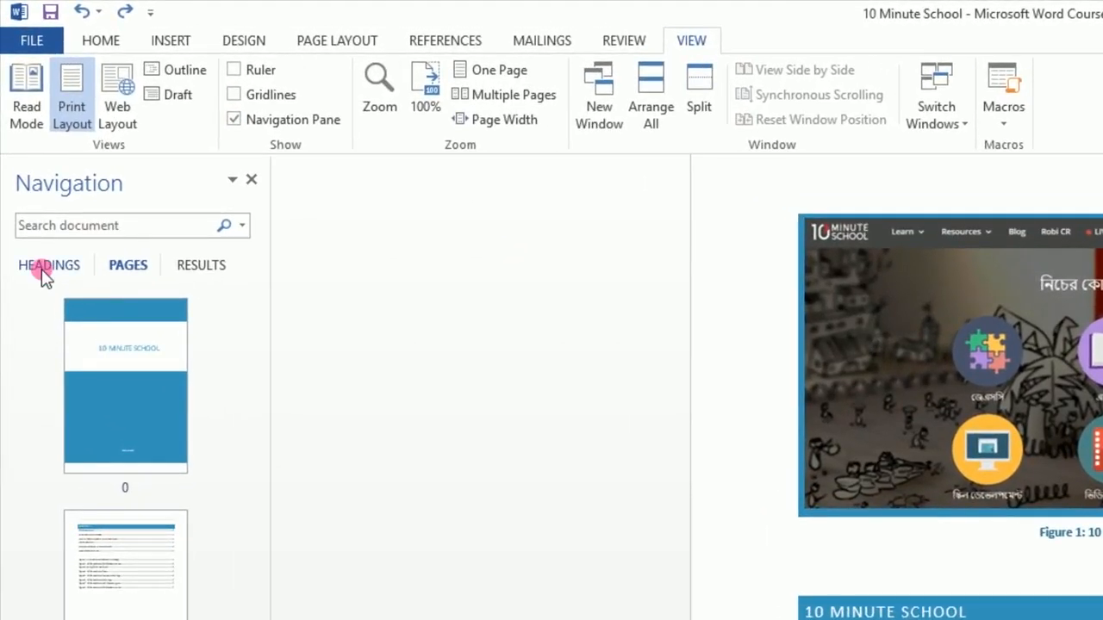
pyautogui.click(43, 266)
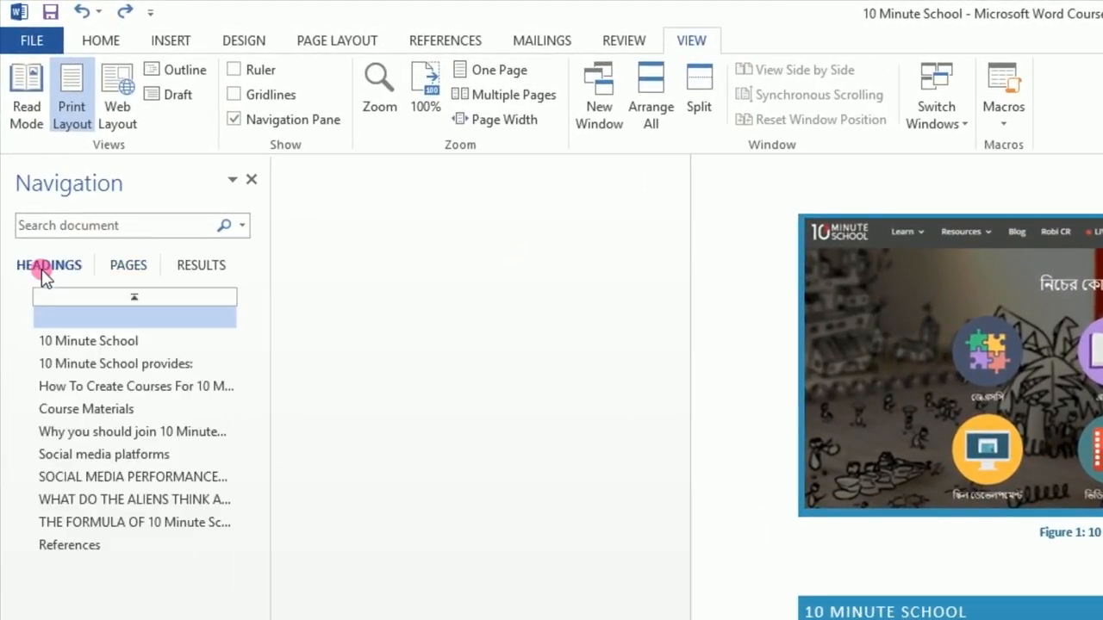
pyautogui.click(138, 409)
pyautogui.click(146, 478)
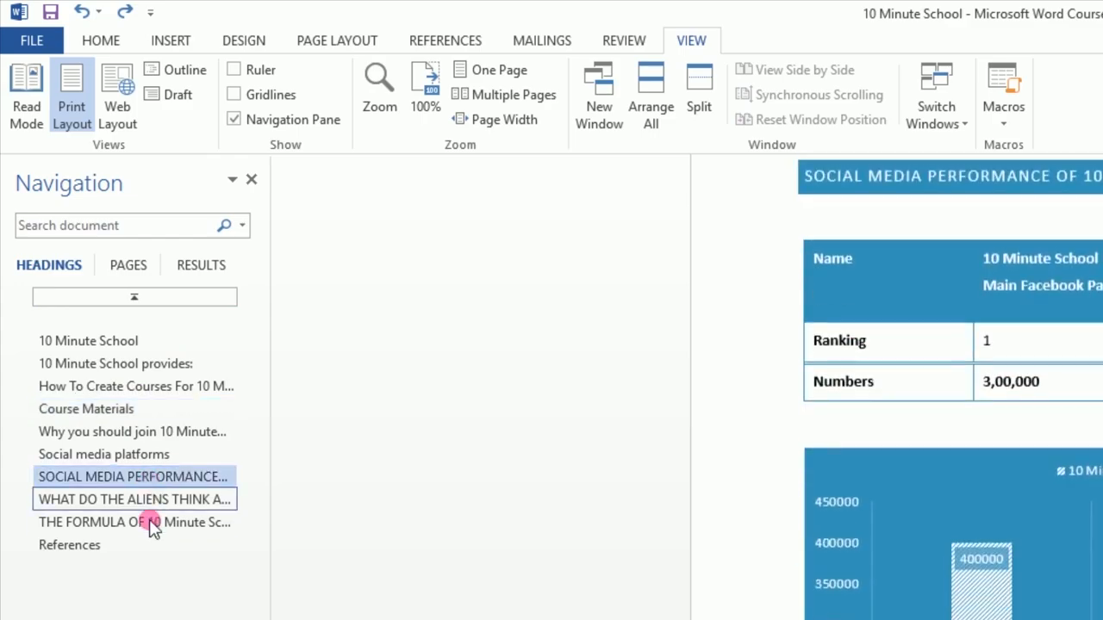
pyautogui.click(148, 522)
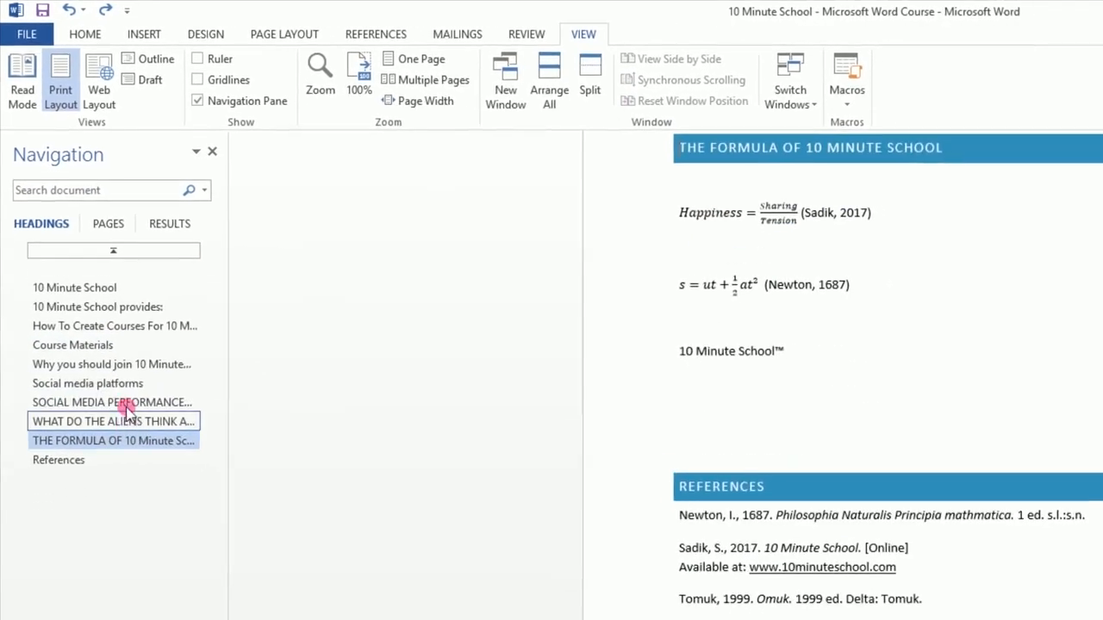
# Jump back and forth between sections through the heading list, including Course Materials and References, ending at Social media platforms
pyautogui.click(127, 306)
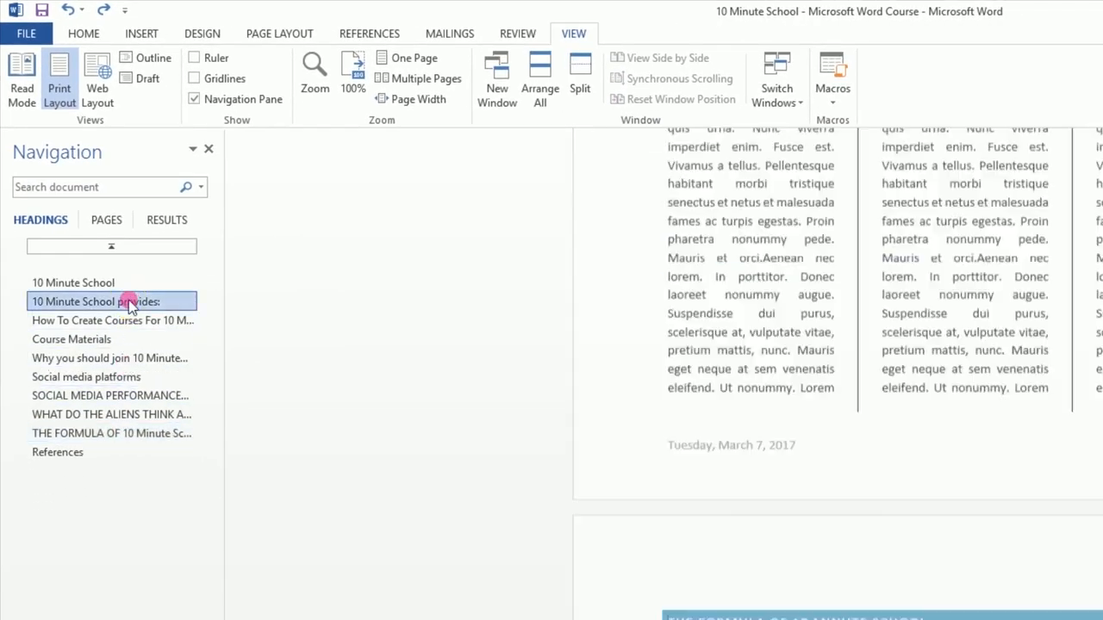
pyautogui.click(141, 422)
pyautogui.click(130, 376)
pyautogui.click(130, 358)
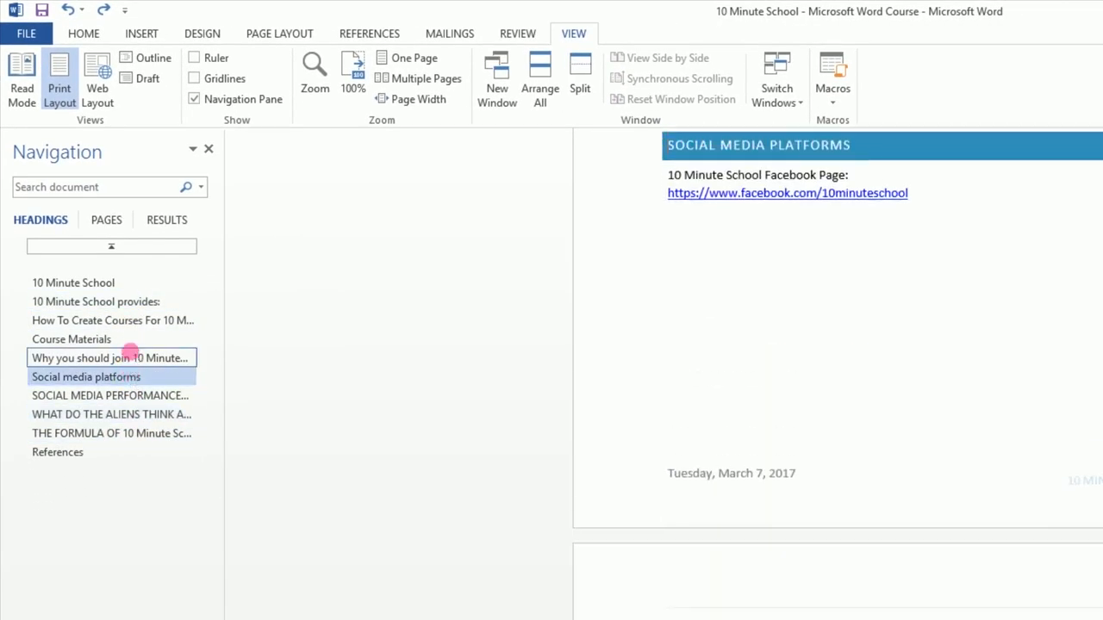
pyautogui.click(131, 338)
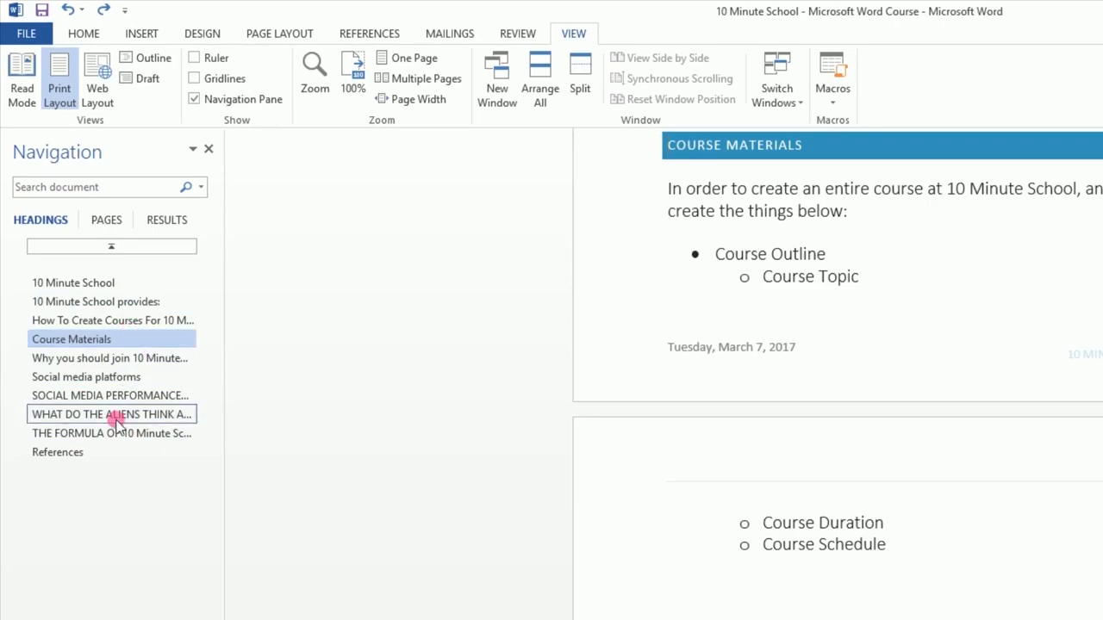
pyautogui.click(83, 452)
pyautogui.click(75, 433)
pyautogui.click(118, 396)
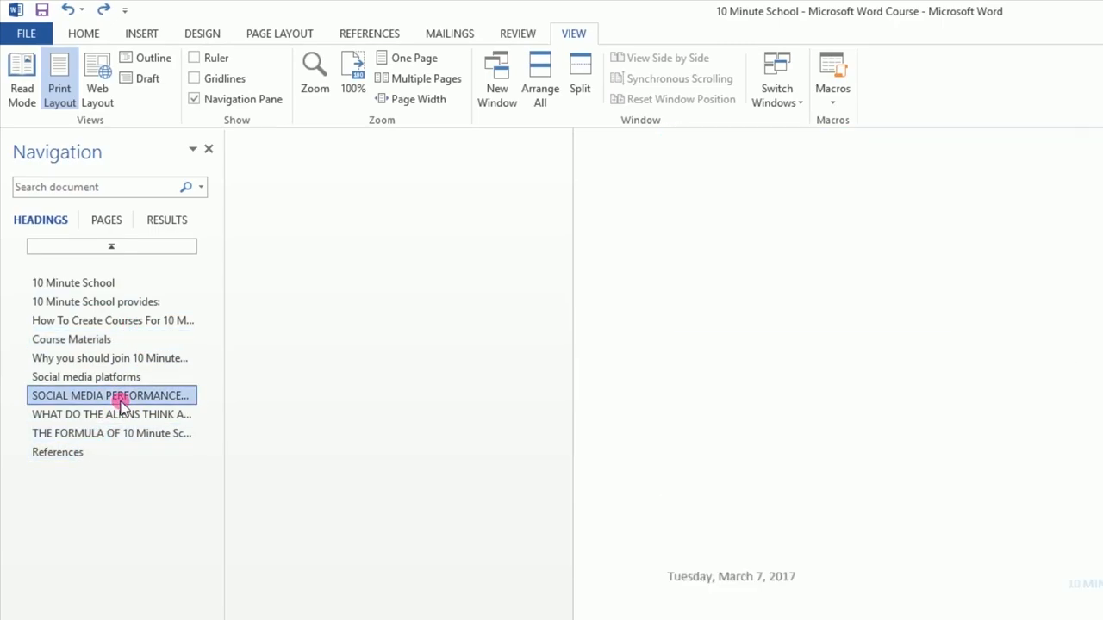
pyautogui.click(127, 377)
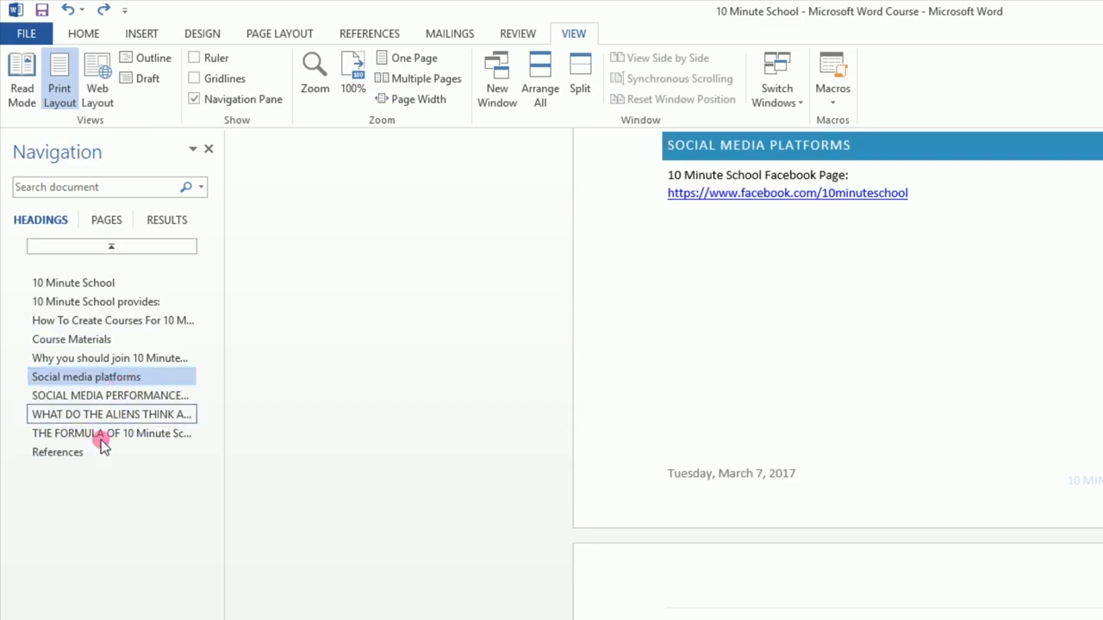
# Browse the document by page thumbnails, going to page 7, page 1 and page 2
pyautogui.click(107, 221)
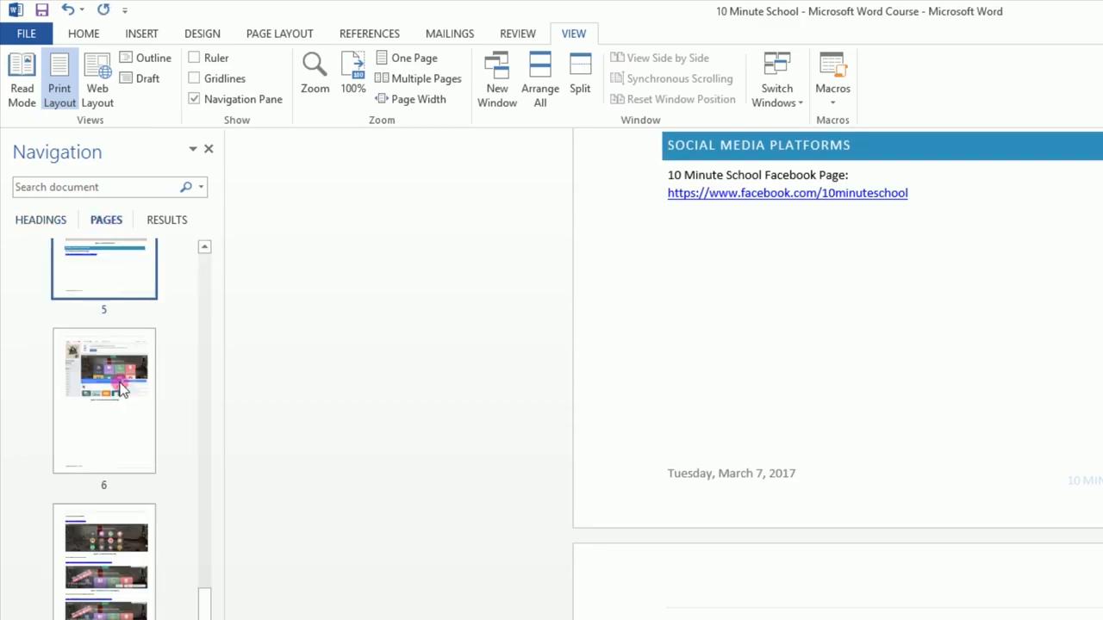
pyautogui.click(124, 537)
pyautogui.scroll(-2, 123, 537)
pyautogui.click(108, 220)
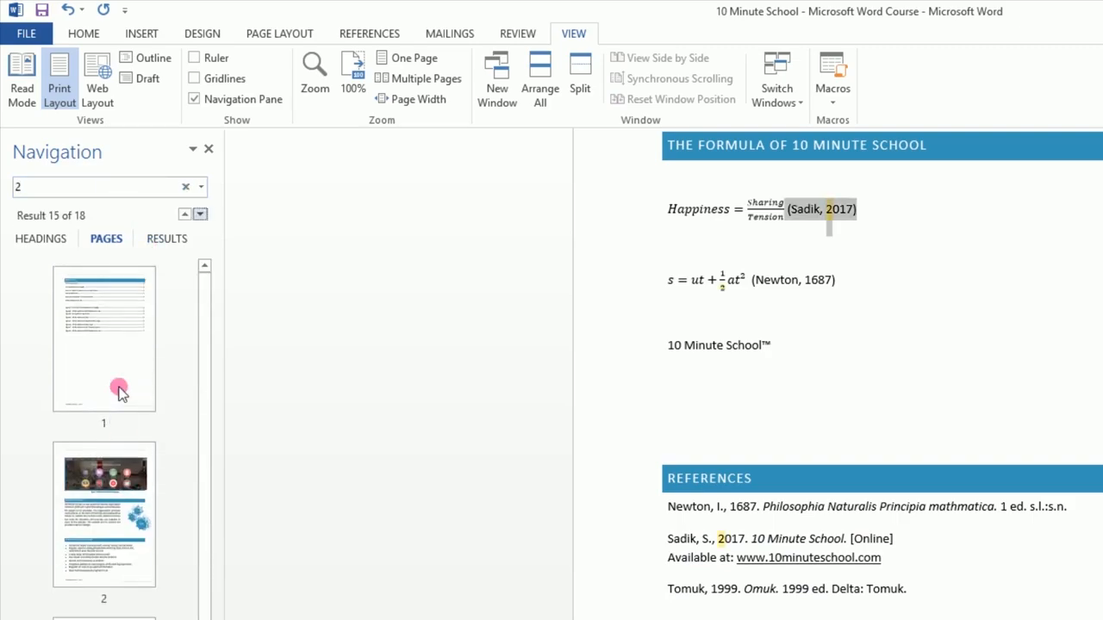
pyautogui.click(119, 392)
pyautogui.click(127, 459)
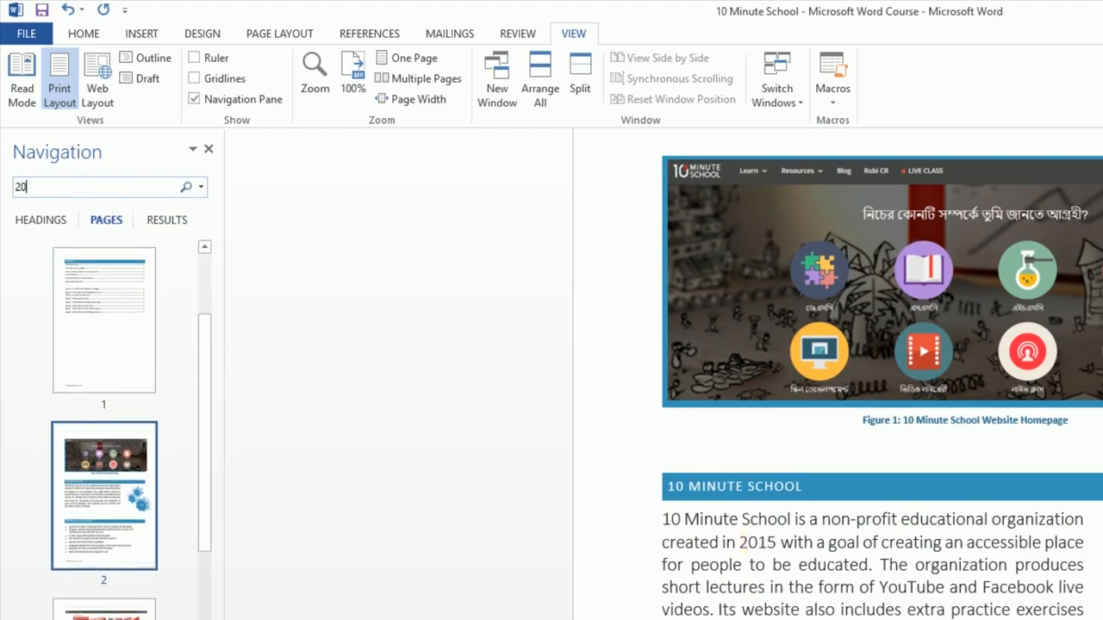
# Search the document for 2015, view the list of results and close the navigation pane
pyautogui.write('5')
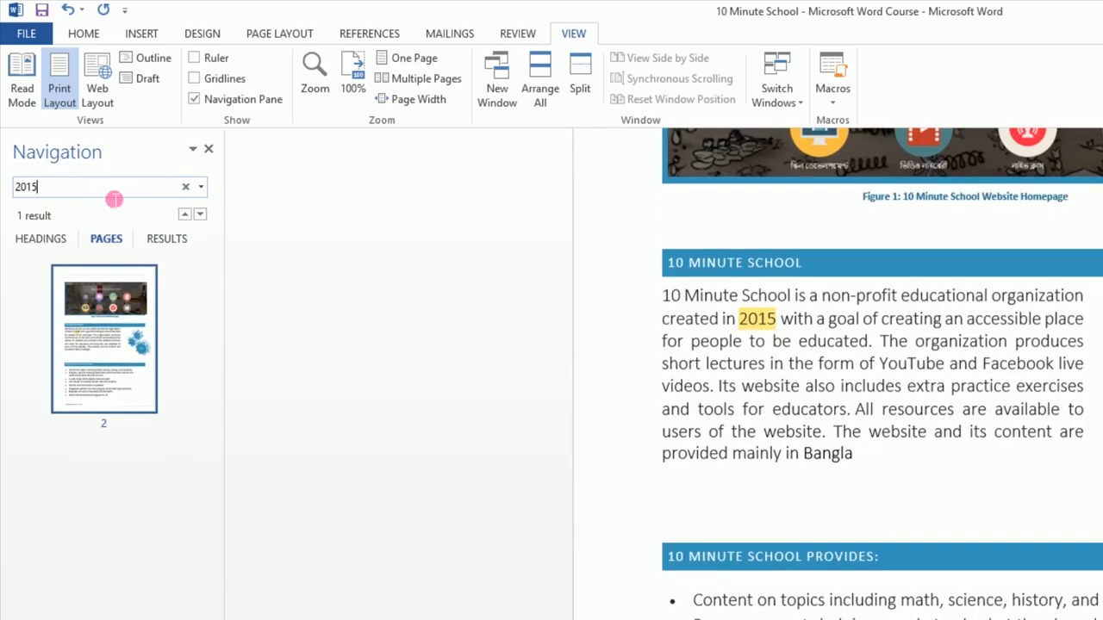
pyautogui.click(176, 239)
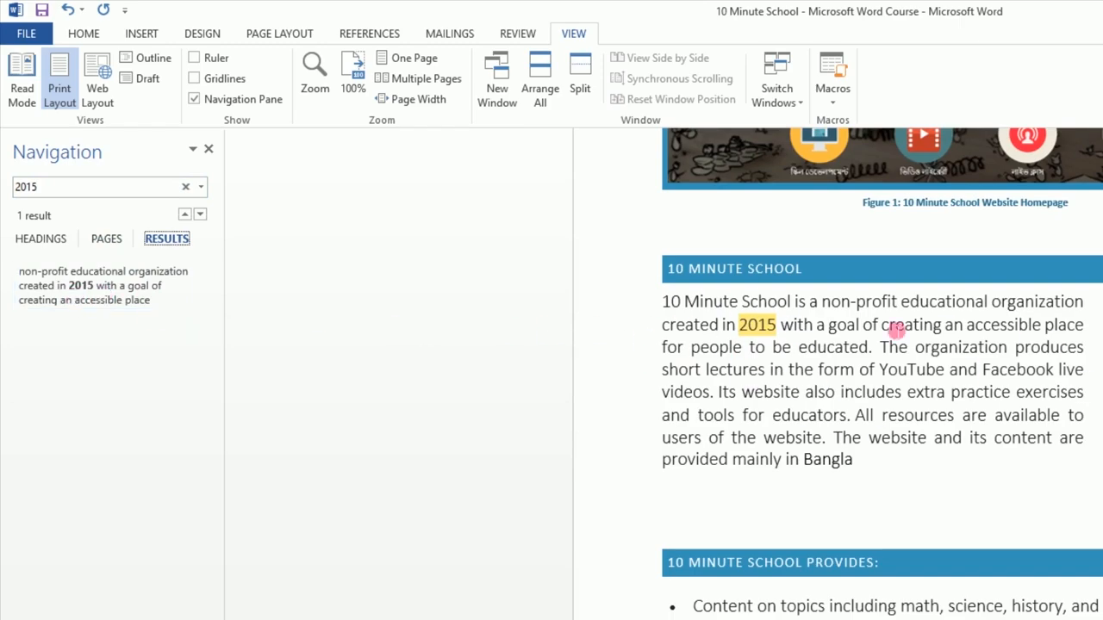
pyautogui.click(211, 152)
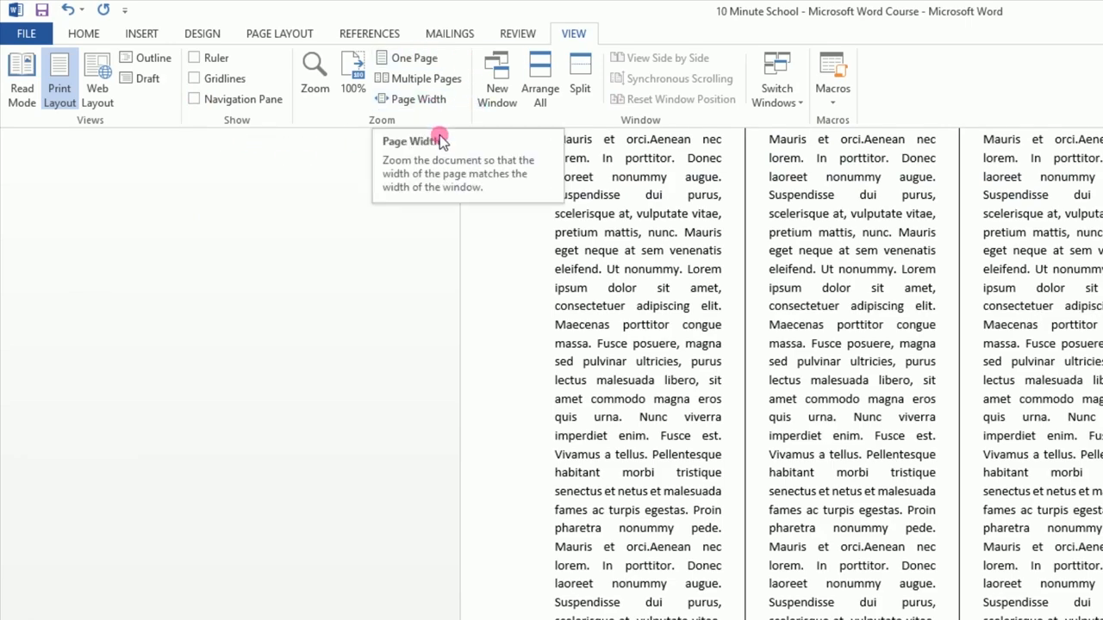
# Look at the Zoom dialog's options without applying any, and set the document zoom to 100%
pyautogui.click(317, 76)
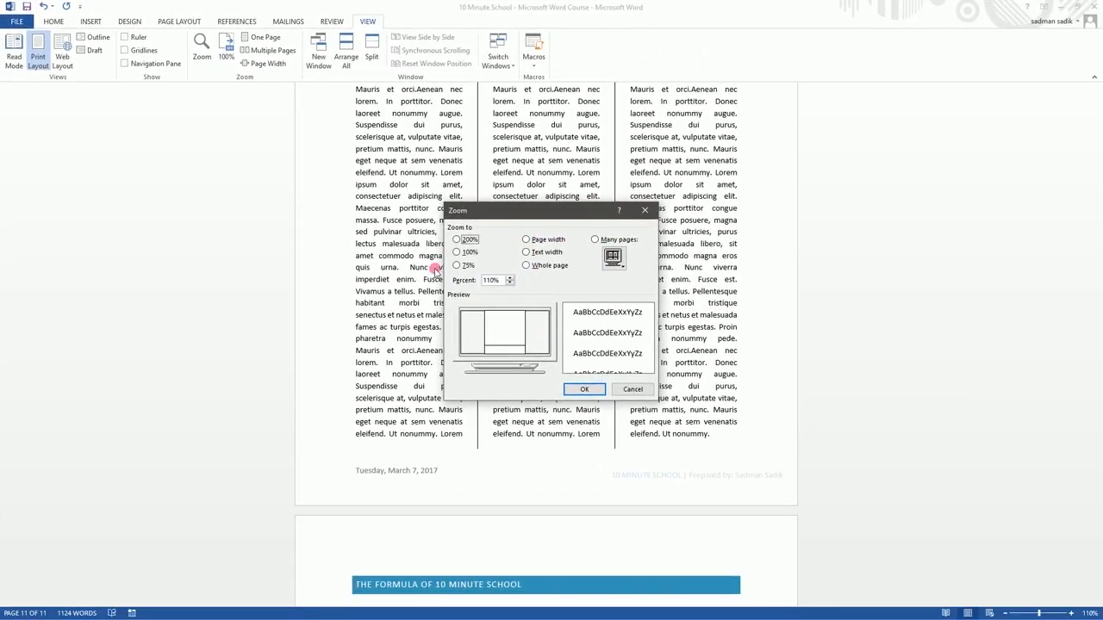
pyautogui.click(632, 388)
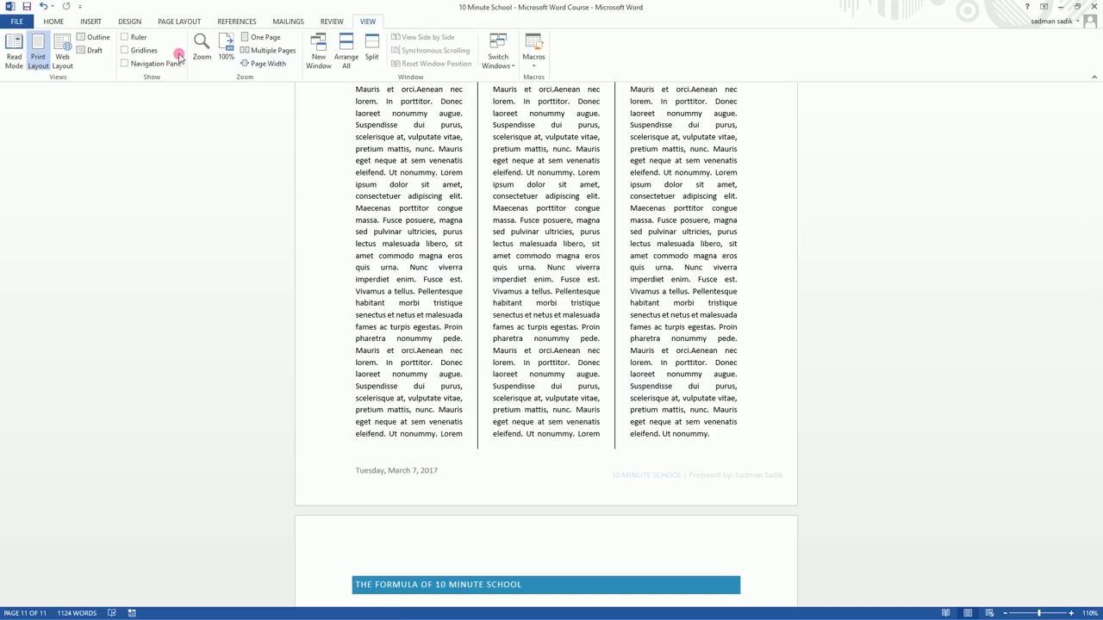
pyautogui.click(225, 43)
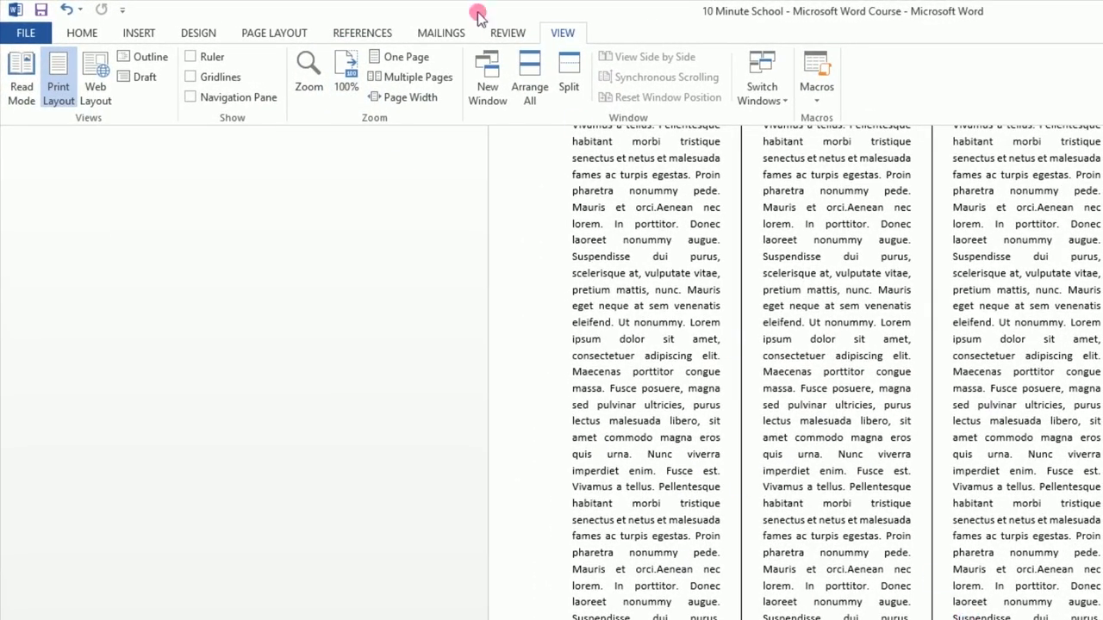
# View the document fitted to one page and with multiple pages side by side, browsing through the pages
pyautogui.click(396, 57)
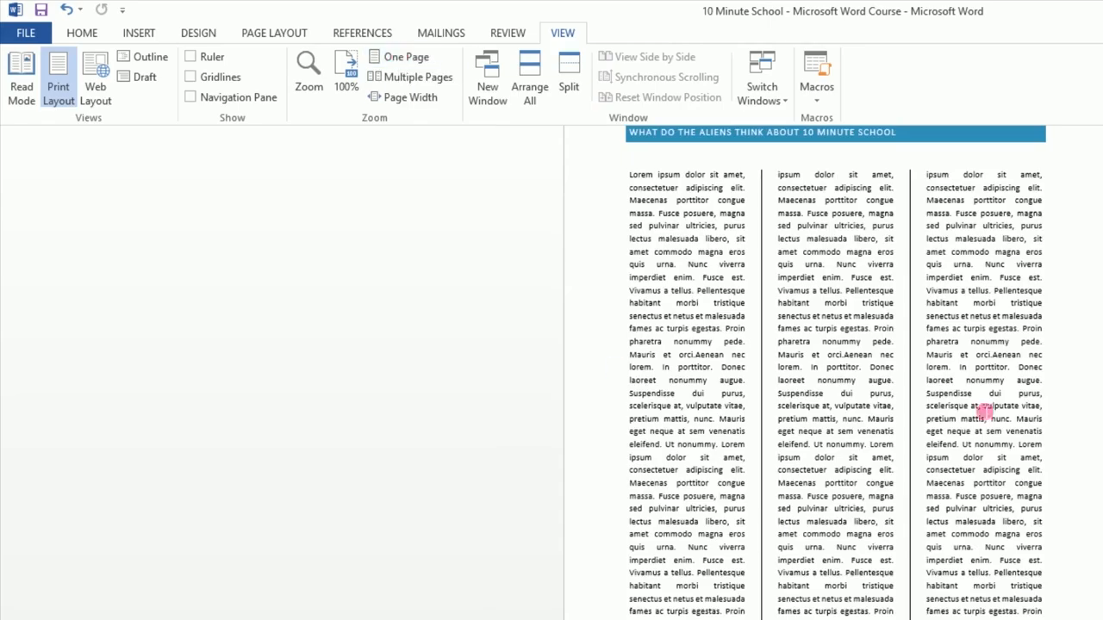
pyautogui.scroll(-10, 985, 413)
pyautogui.click(436, 76)
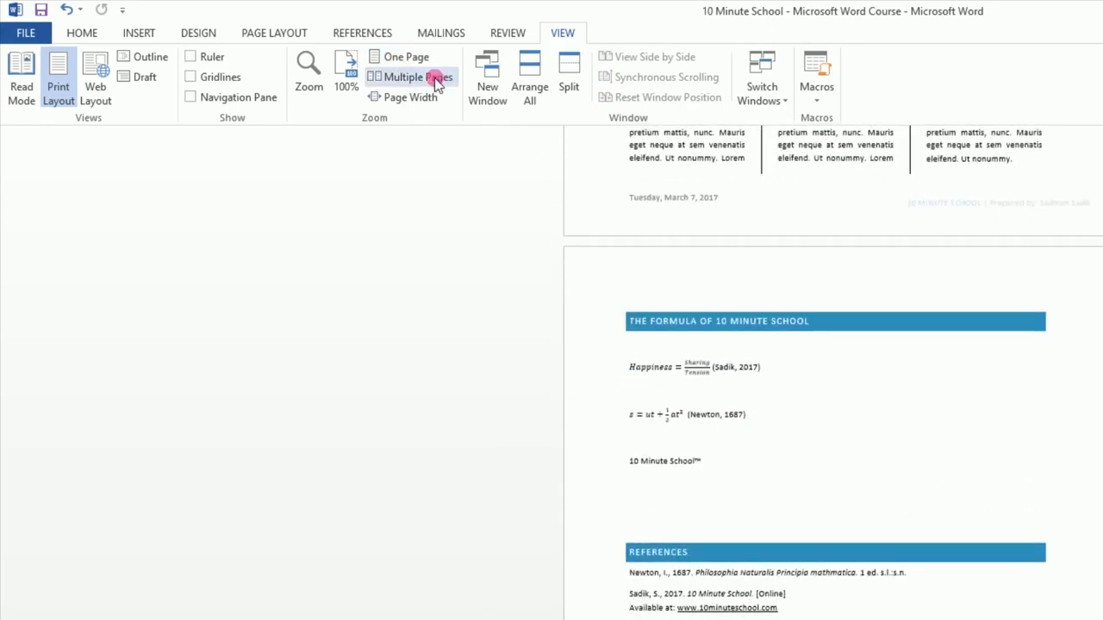
pyautogui.scroll(3, 1022, 490)
pyautogui.scroll(15, 1015, 612)
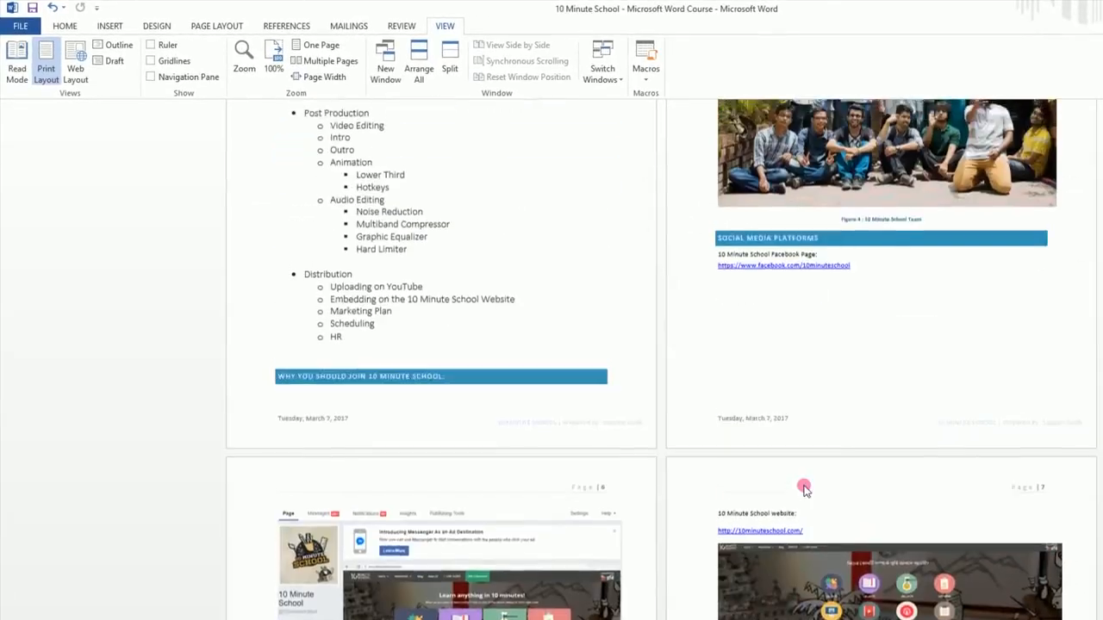
pyautogui.scroll(10, 803, 488)
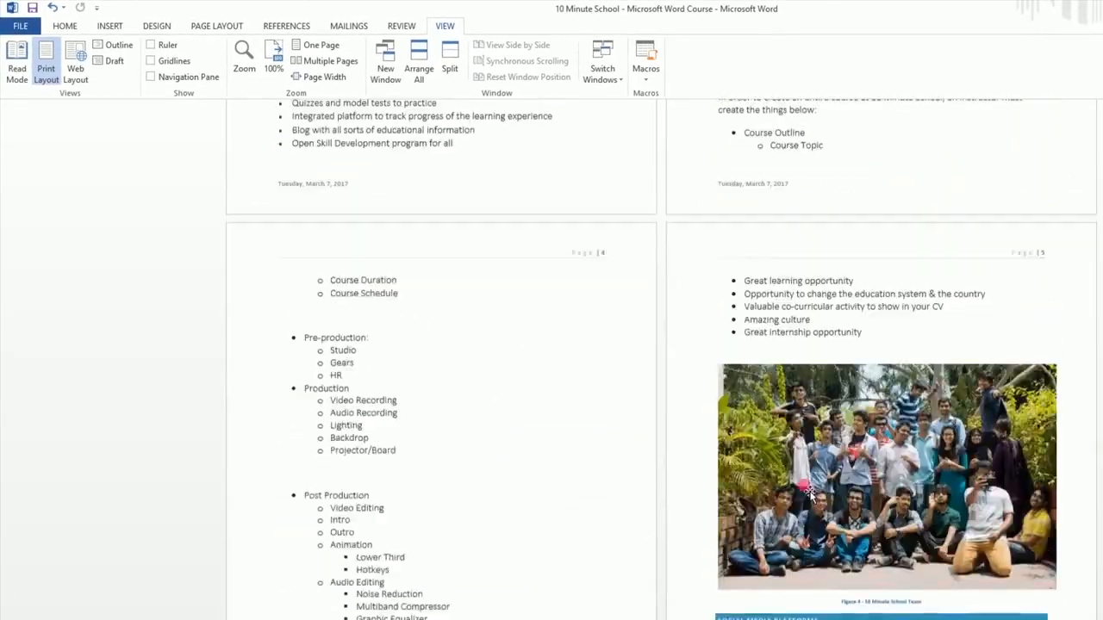
# Zoom the document to page width and look over pages 2 and 3
pyautogui.click(315, 76)
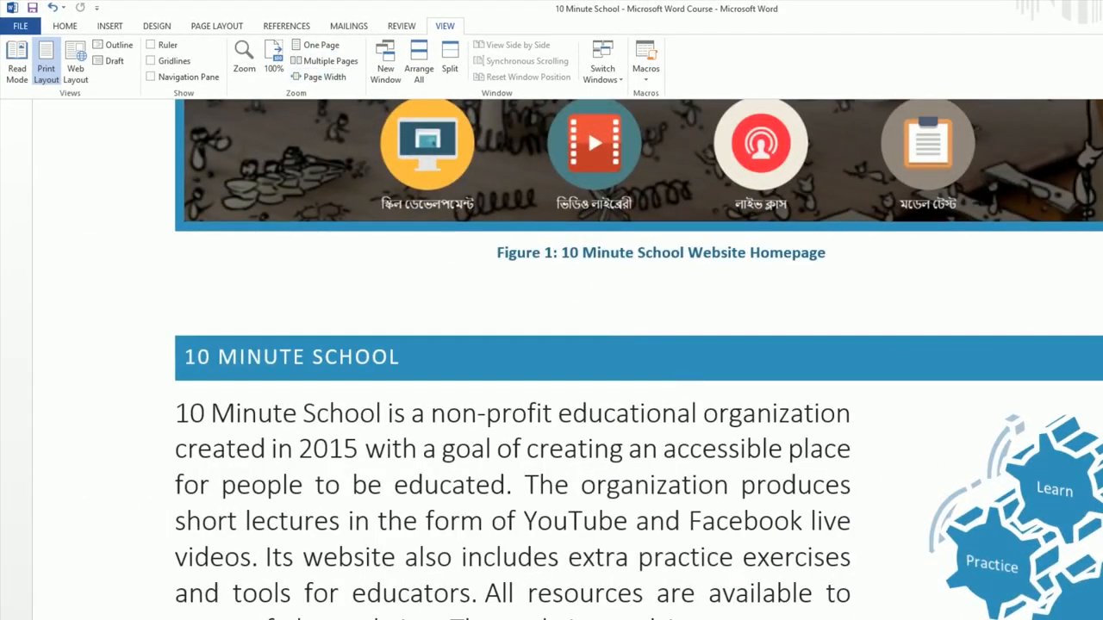
pyautogui.scroll(-10, 563, 394)
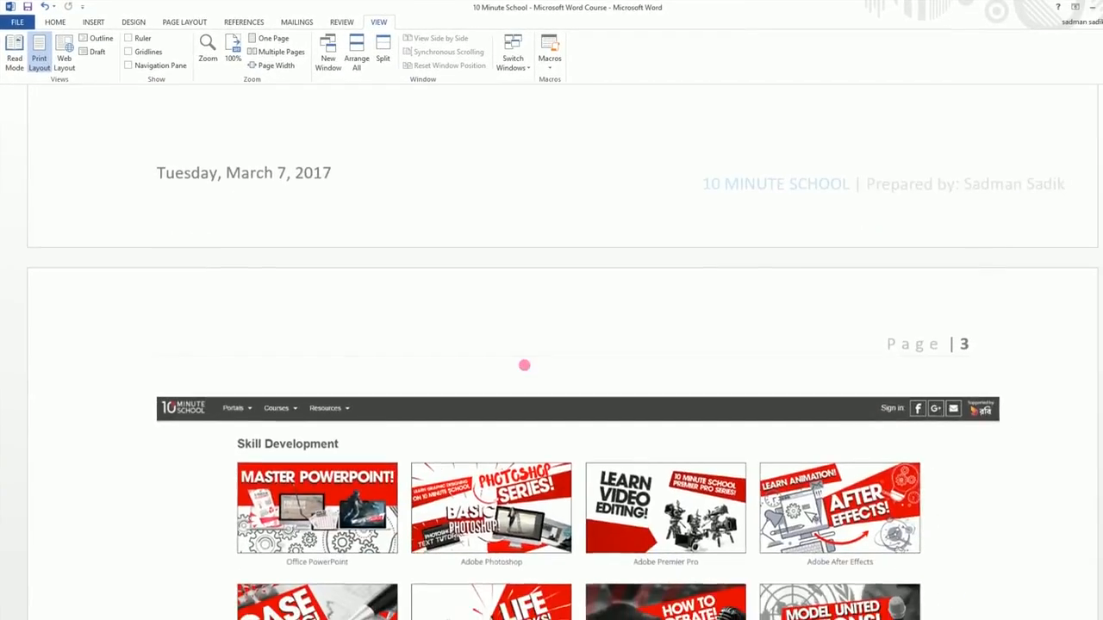
pyautogui.scroll(5, 522, 367)
# Return the document to the One Page zoom and look over page 2 and its neighbouring pages
pyautogui.click(274, 39)
pyautogui.scroll(-2, 701, 460)
pyautogui.scroll(4, 650, 443)
pyautogui.scroll(3, 650, 443)
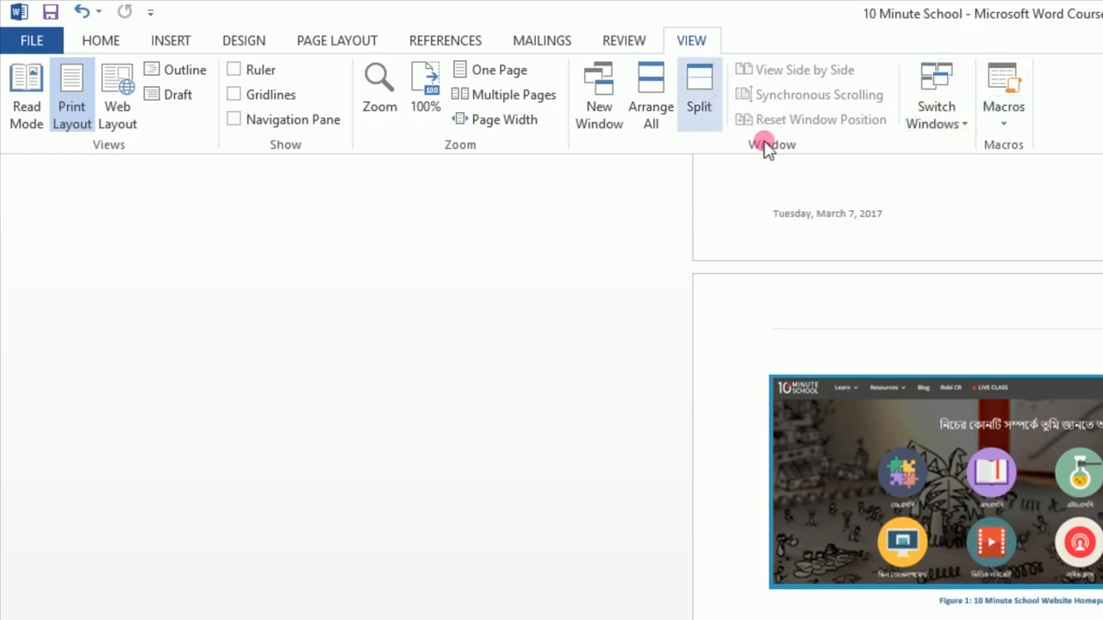
pyautogui.scroll(-5, 897, 388)
pyautogui.scroll(-2, 913, 568)
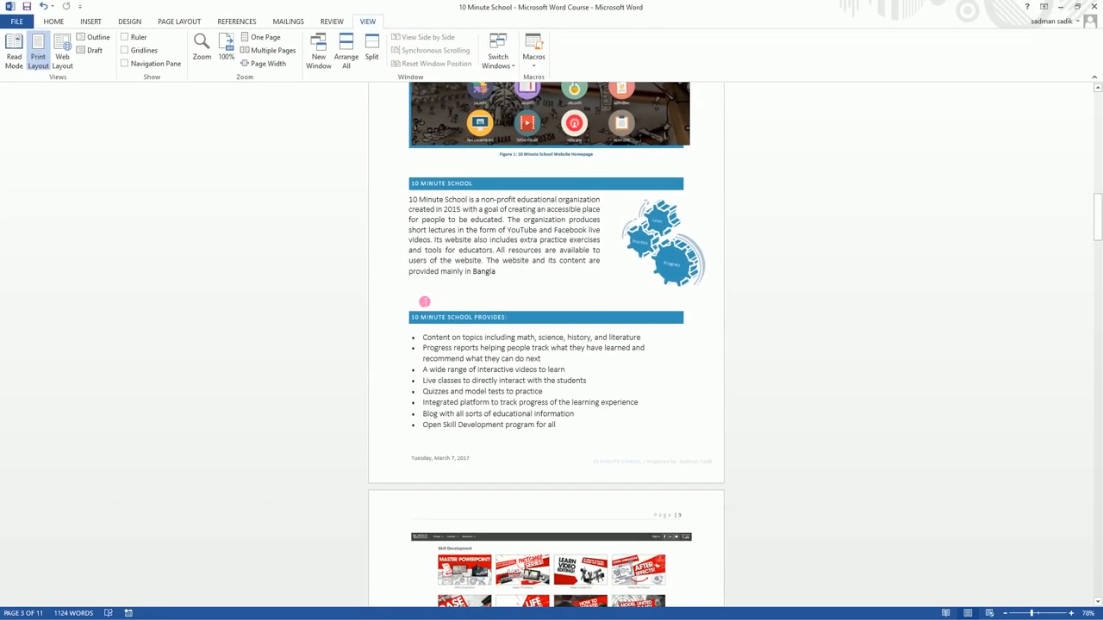
# Split the document window into two panes and scroll each to a different part of the document
pyautogui.click(371, 56)
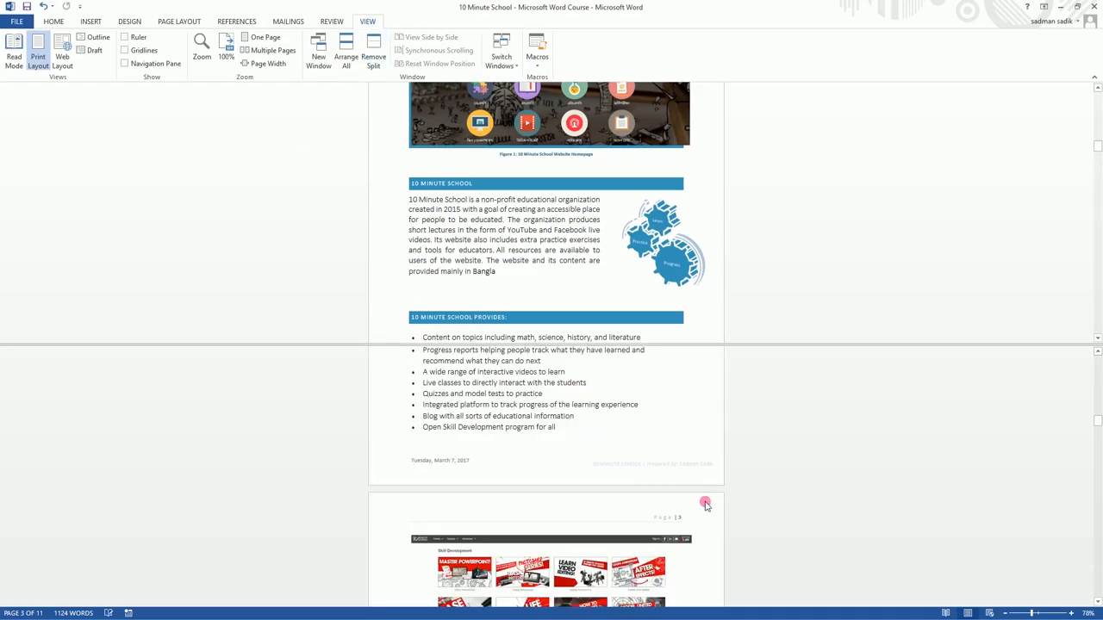
pyautogui.scroll(-10, 810, 509)
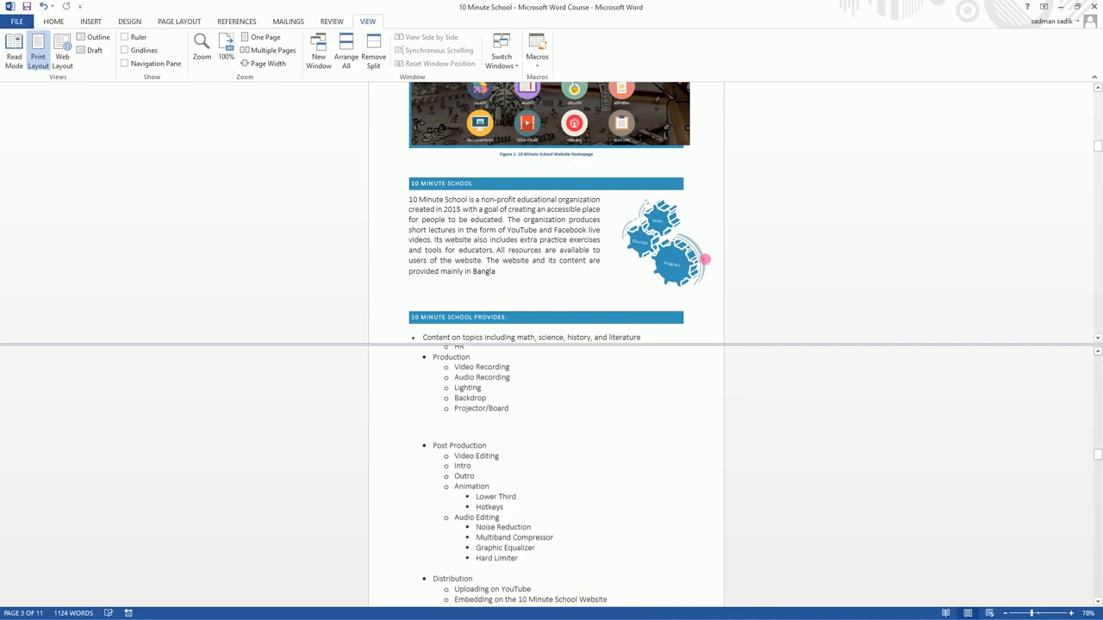
pyautogui.scroll(3, 689, 215)
pyautogui.scroll(-12, 681, 198)
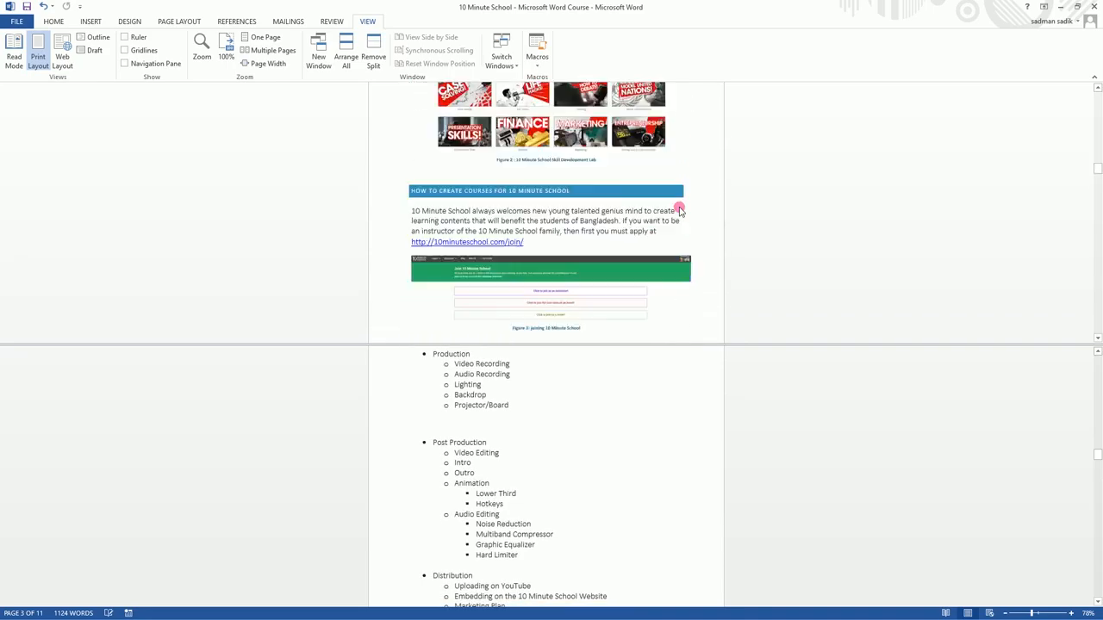
pyautogui.scroll(-10, 840, 465)
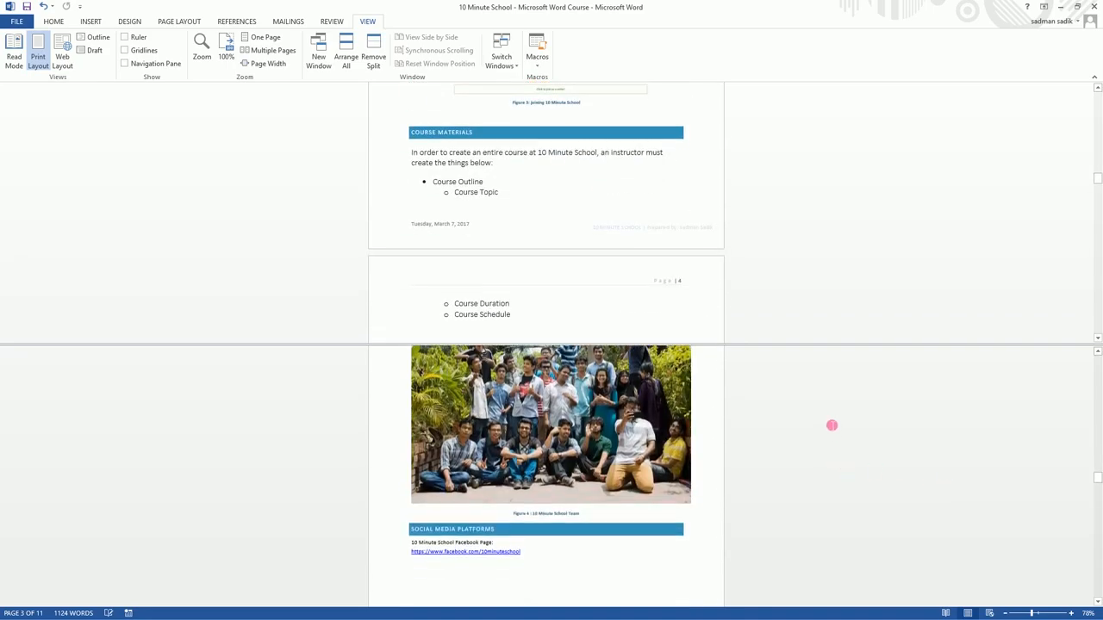
# Browse the lower pane down to the social media performance section on page 8, and remove the split
pyautogui.scroll(-6, 829, 426)
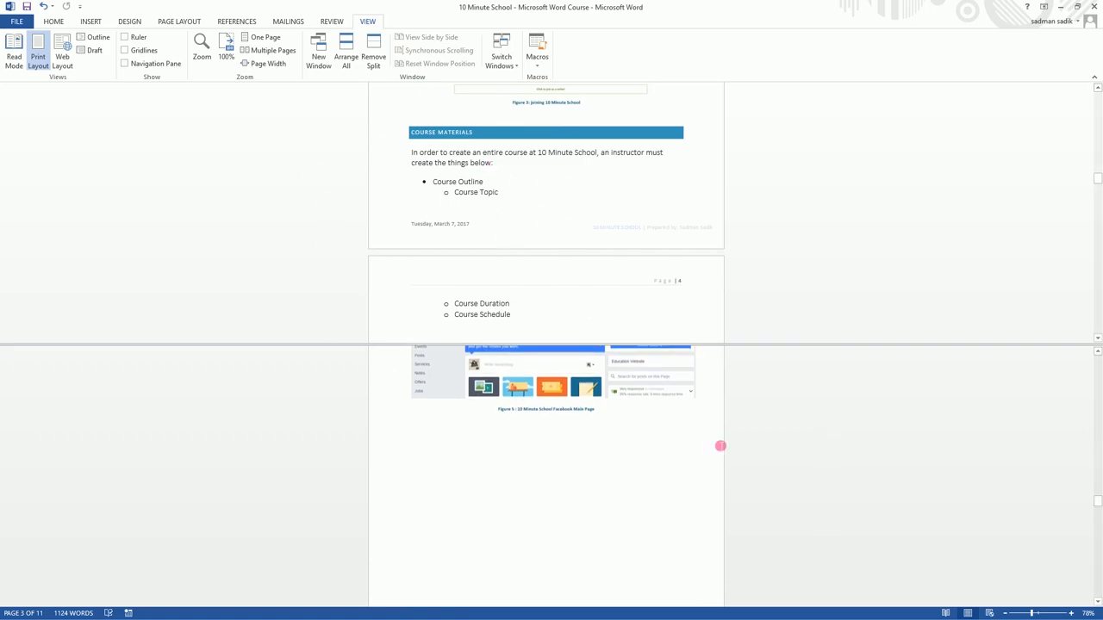
pyautogui.scroll(-5, 682, 423)
pyautogui.scroll(-5, 625, 540)
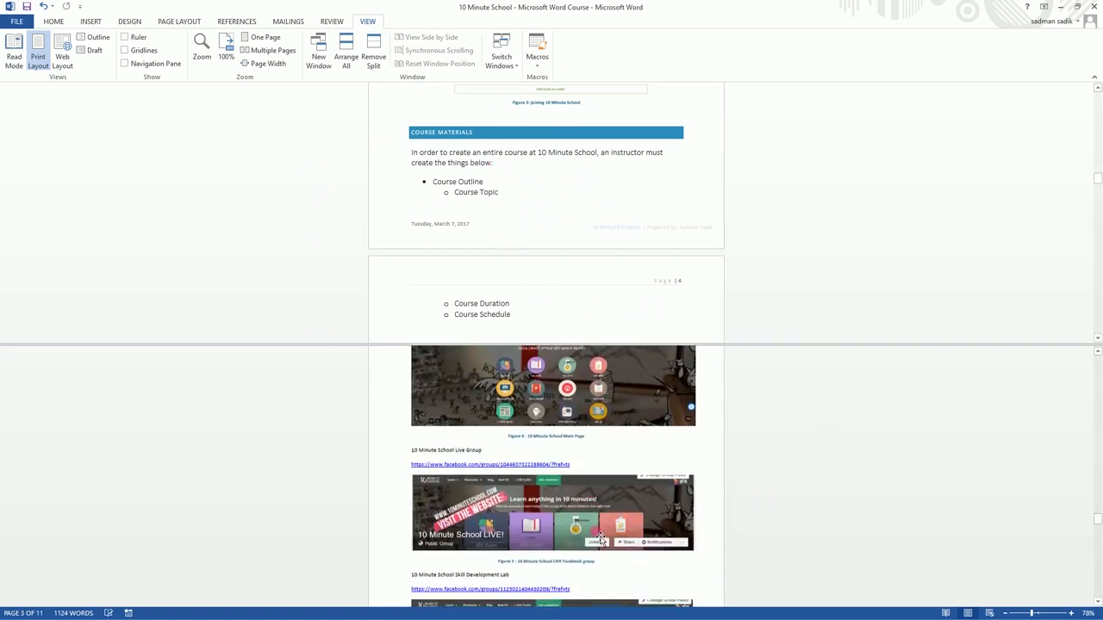
pyautogui.scroll(-4, 561, 461)
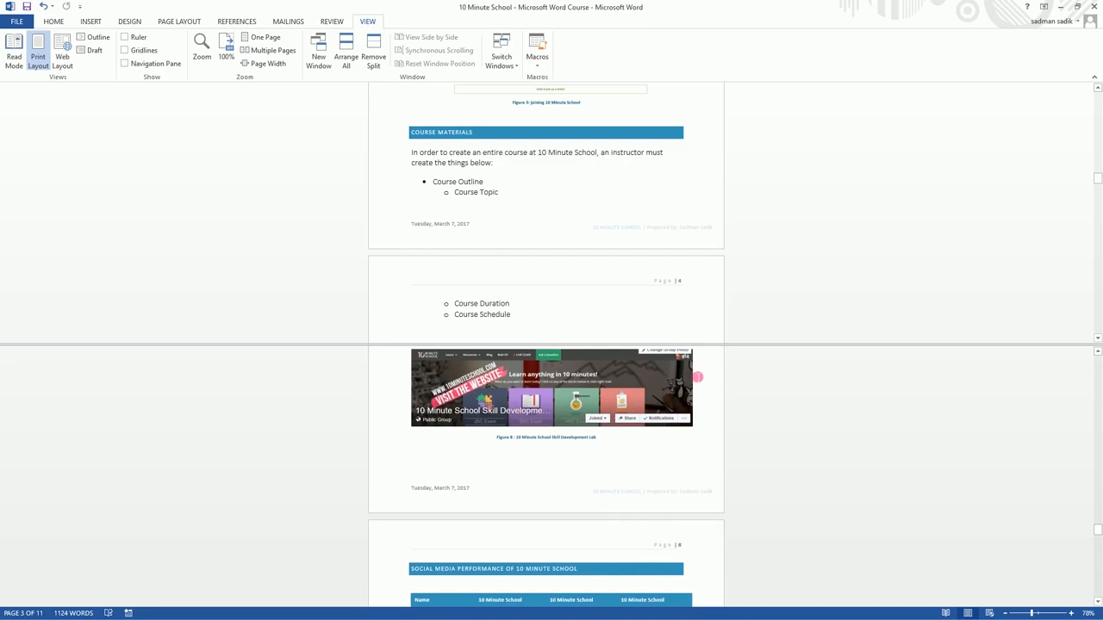
pyautogui.moveTo(762, 353); pyautogui.dragTo(769, 596)
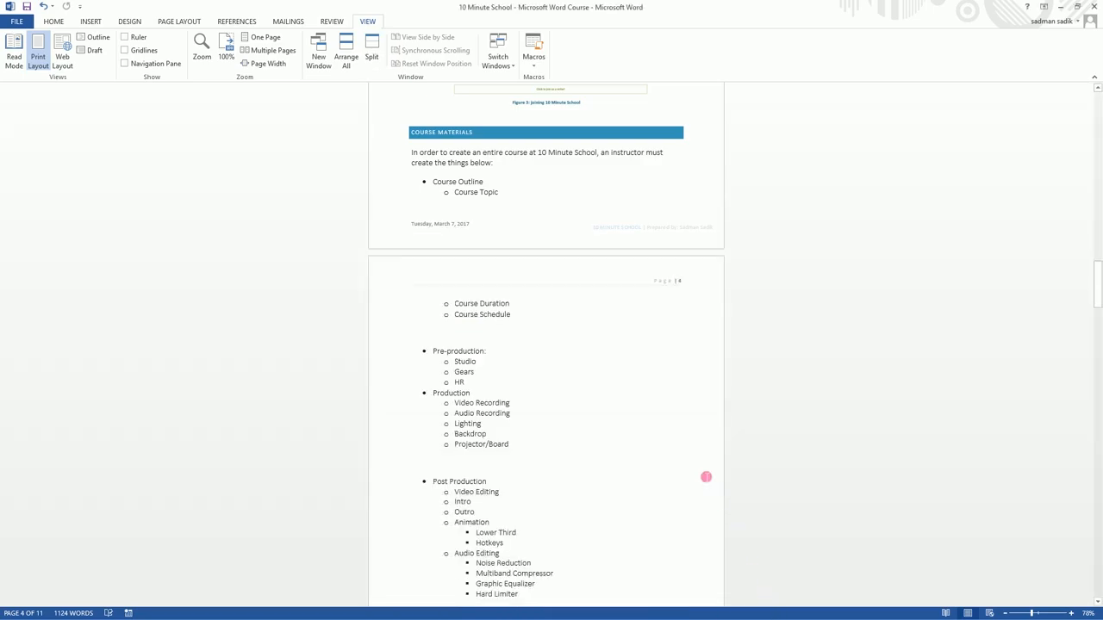
pyautogui.scroll(3, 706, 477)
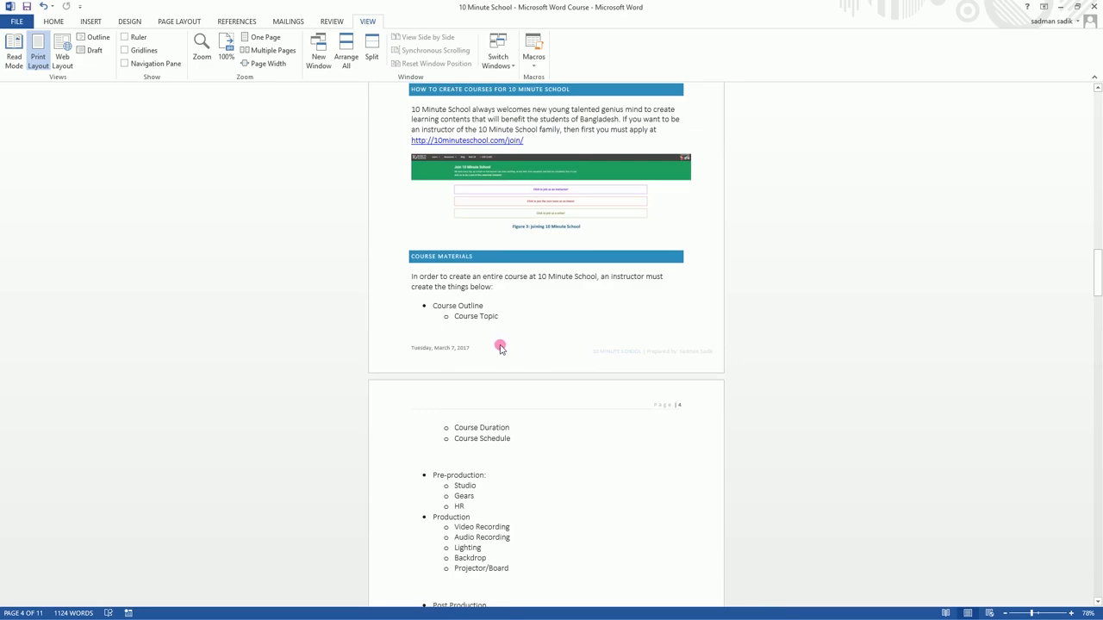
# Open the document in a second window, restore it to a smaller size over the first one, and close it
pyautogui.click(325, 52)
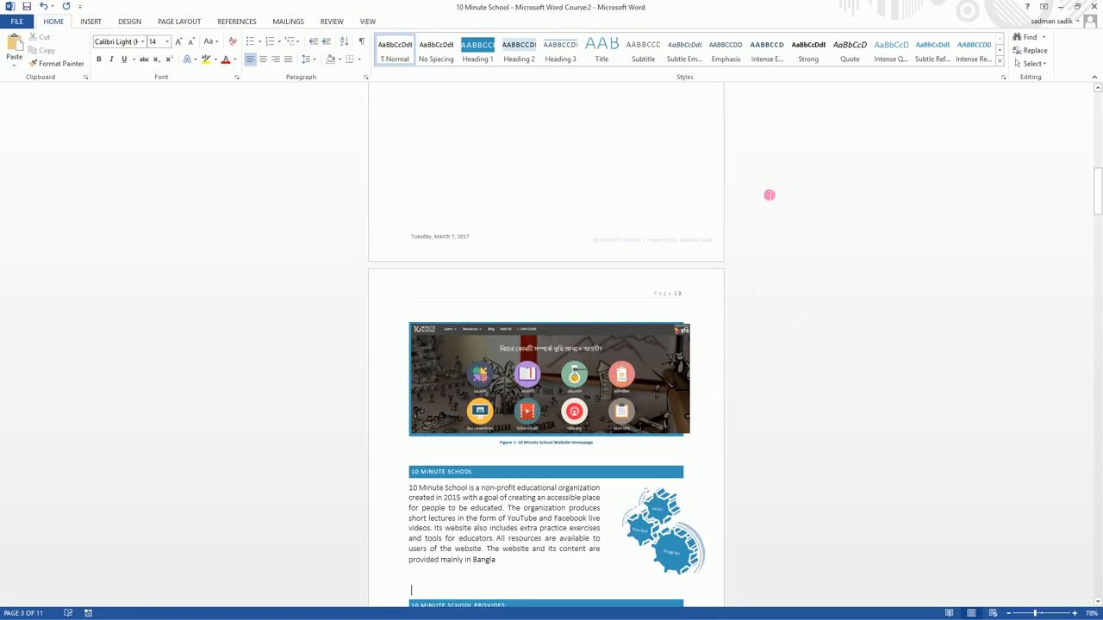
pyautogui.click(363, 22)
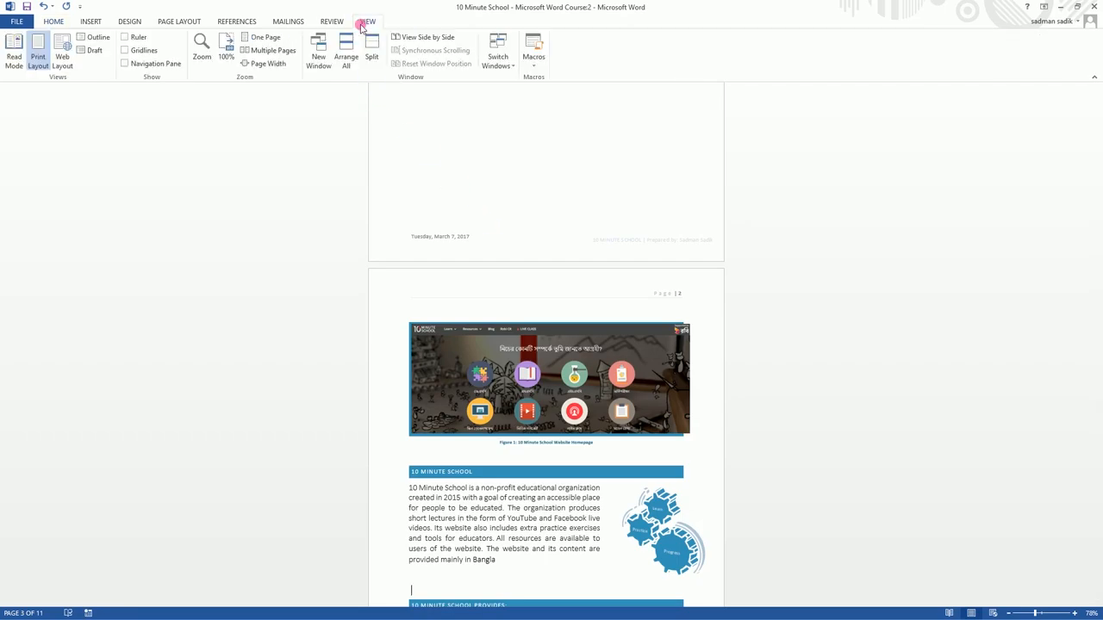
pyautogui.click(1077, 7)
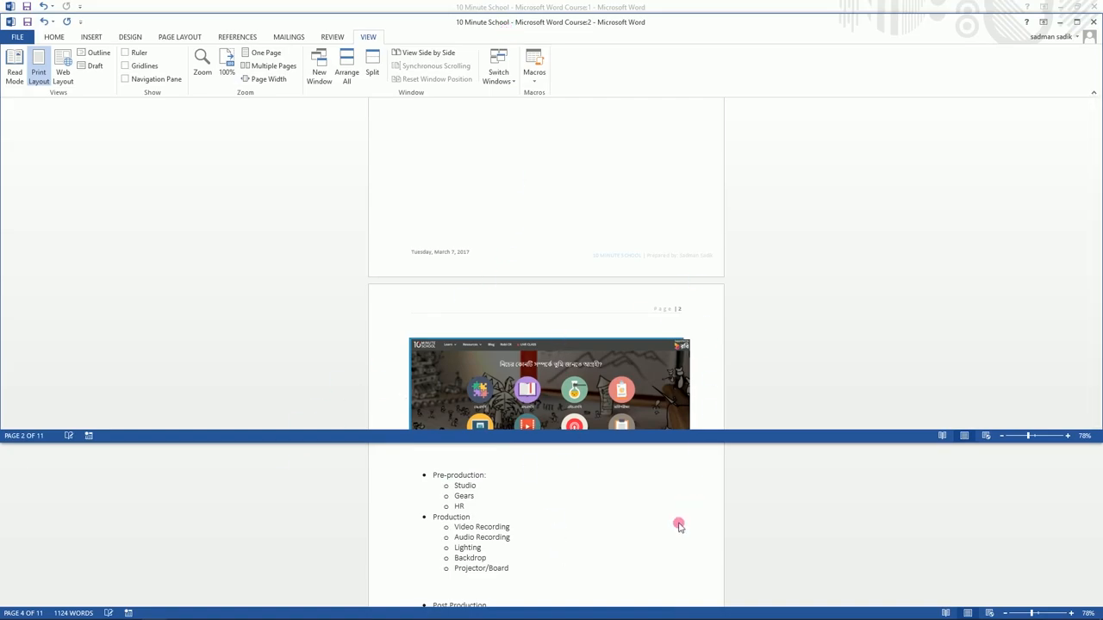
pyautogui.click(1091, 23)
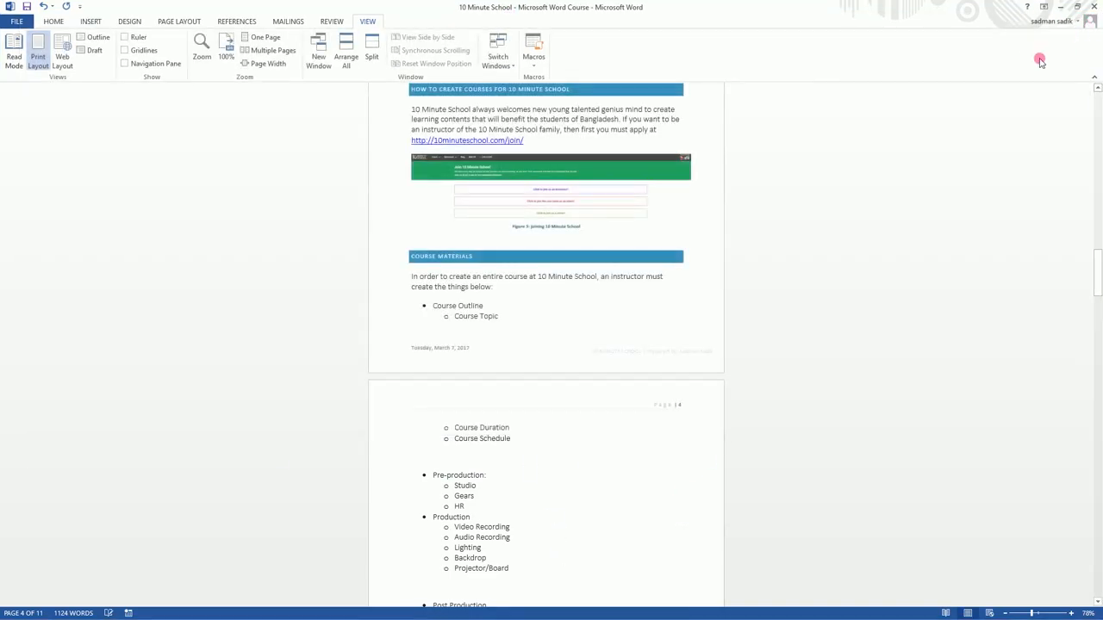
# Open the recent document GD Info Bank and look over its first page
pyautogui.click(493, 50)
pyautogui.click(499, 55)
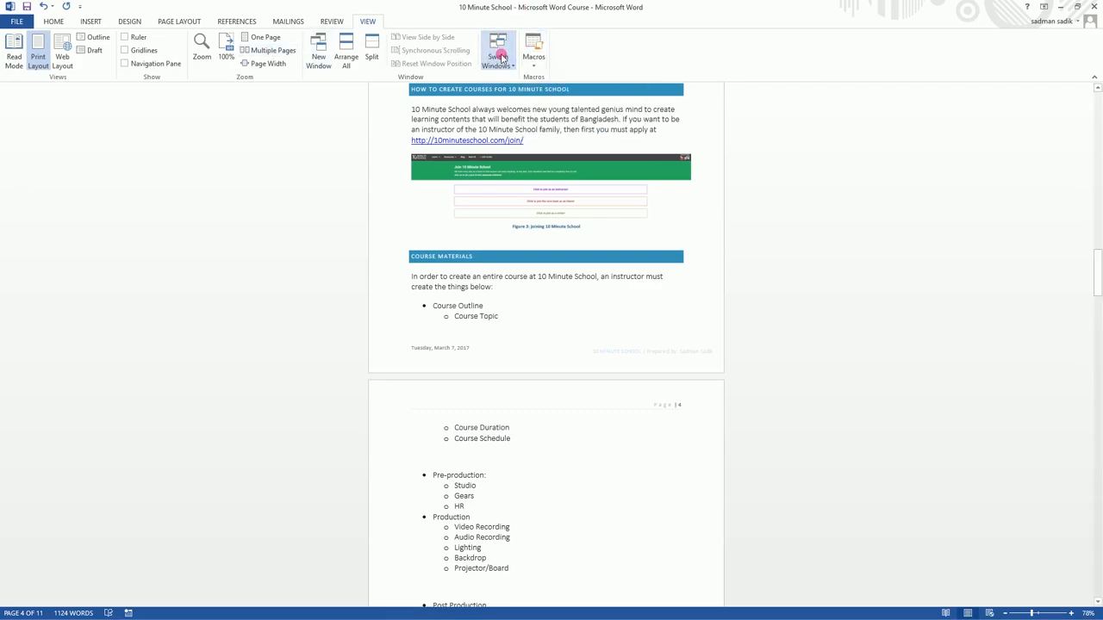
pyautogui.click(16, 20)
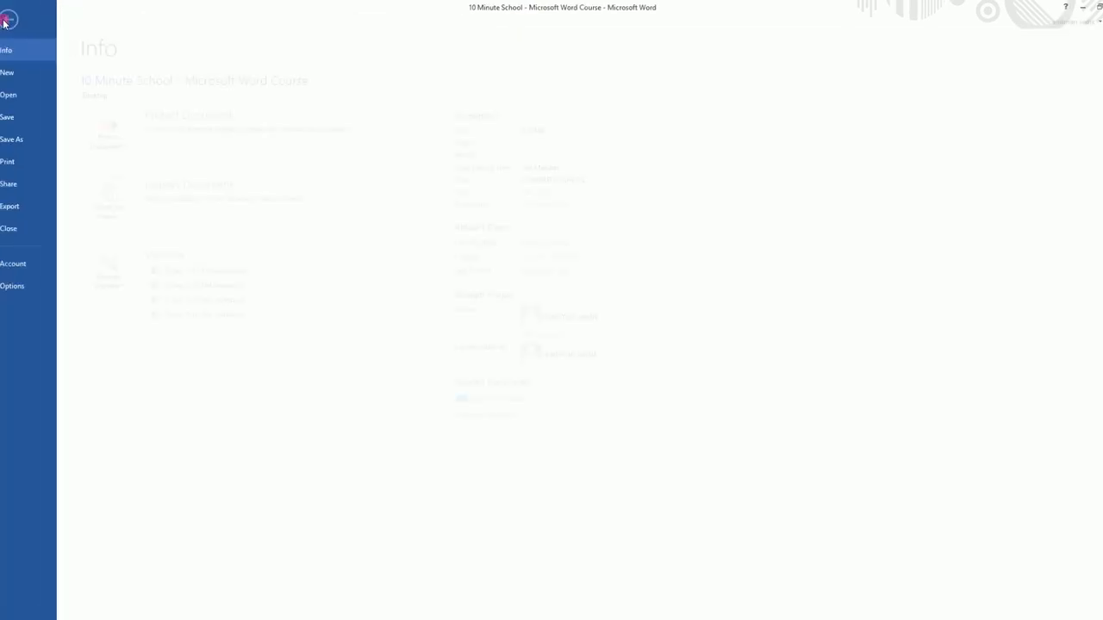
pyautogui.click(52, 142)
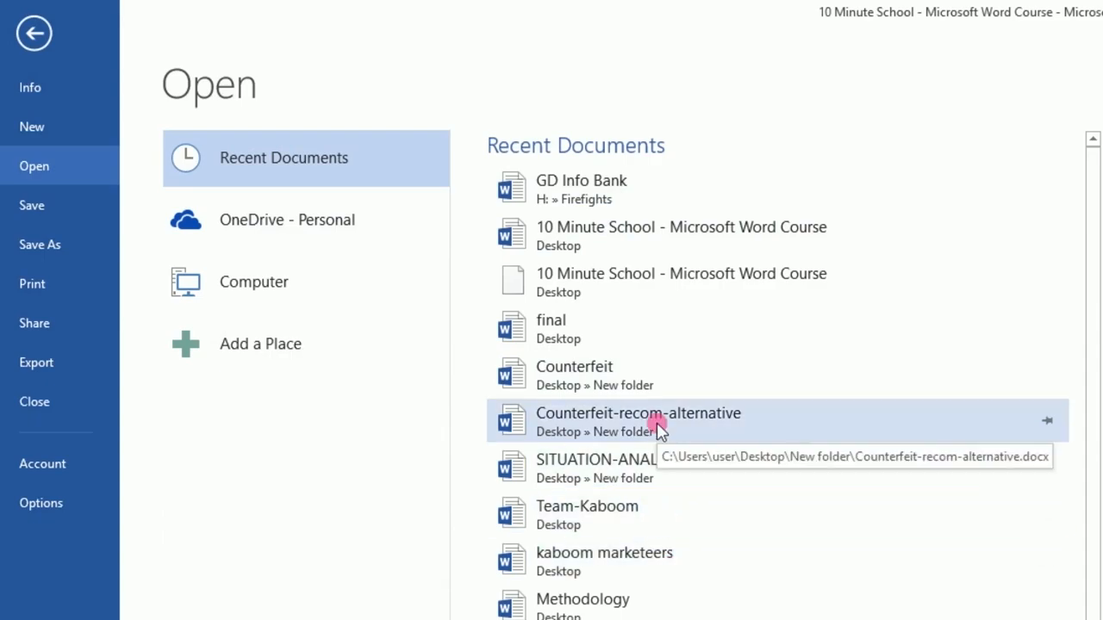
pyautogui.click(621, 182)
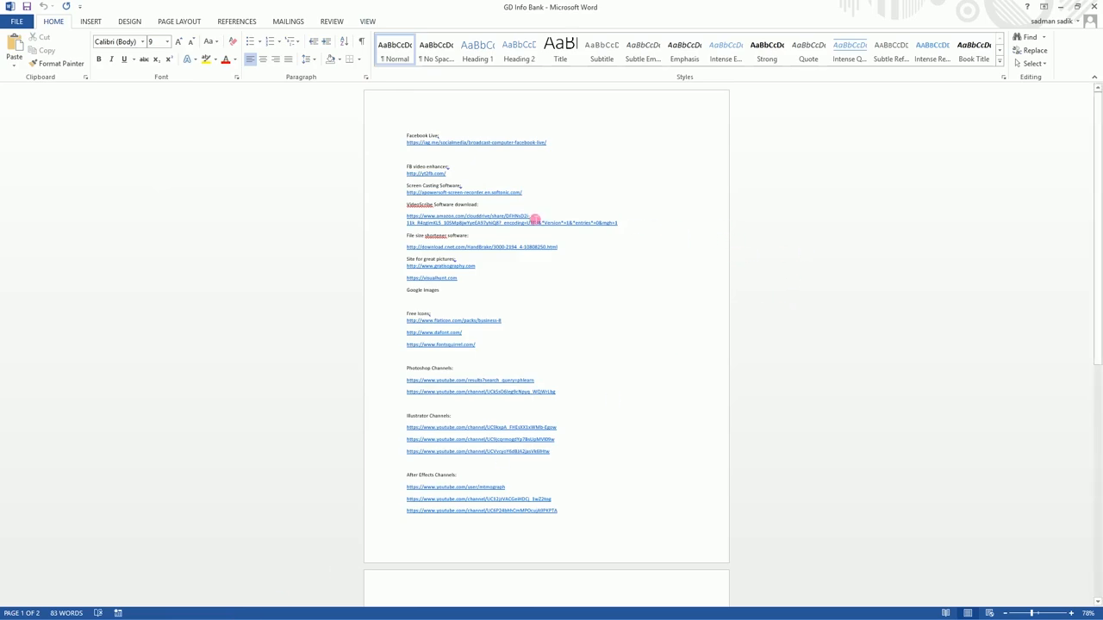
pyautogui.scroll(-3, 580, 419)
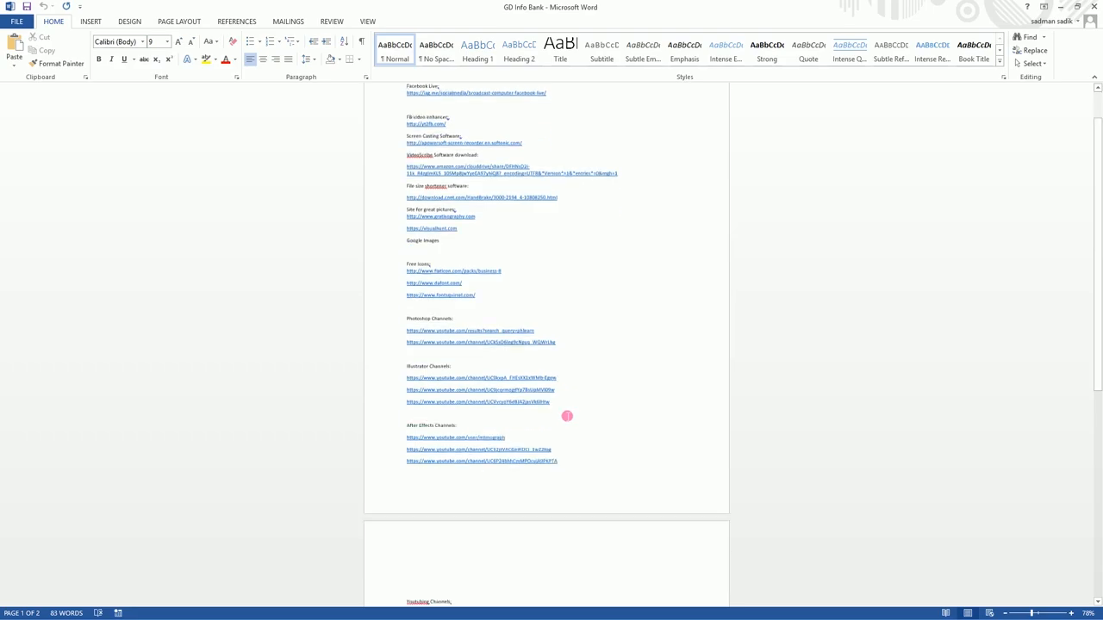
pyautogui.scroll(3, 566, 416)
# Switch back and forth between the open documents using Switch Windows, ending on 10 Minute School - Microsoft Word Course
pyautogui.click(377, 25)
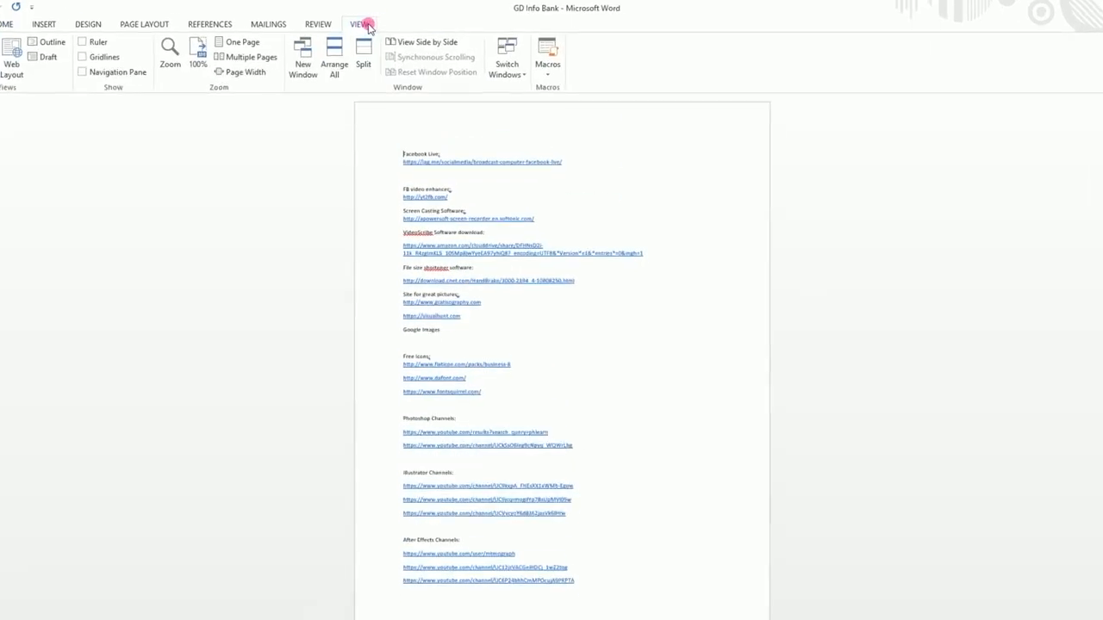
pyautogui.click(500, 64)
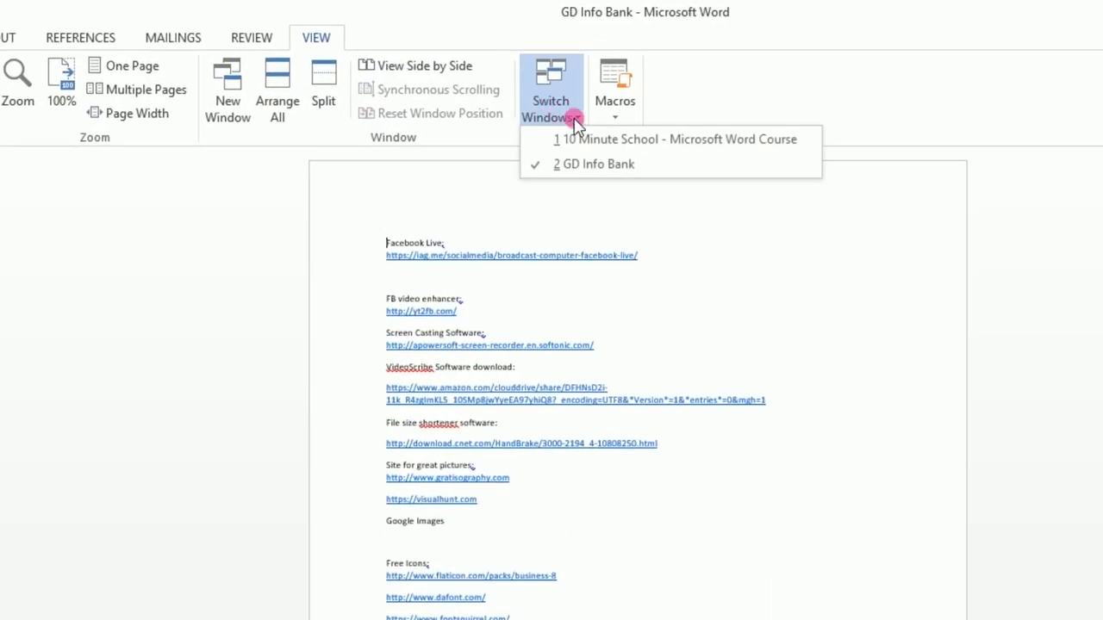
pyautogui.click(626, 141)
pyautogui.click(524, 102)
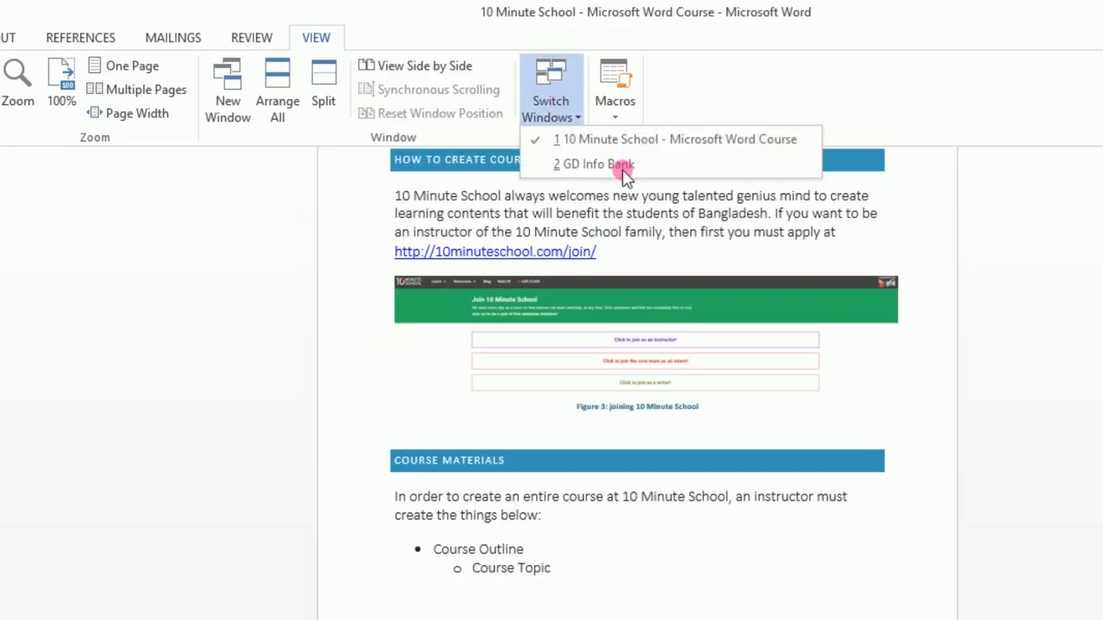
pyautogui.click(625, 168)
pyautogui.click(562, 104)
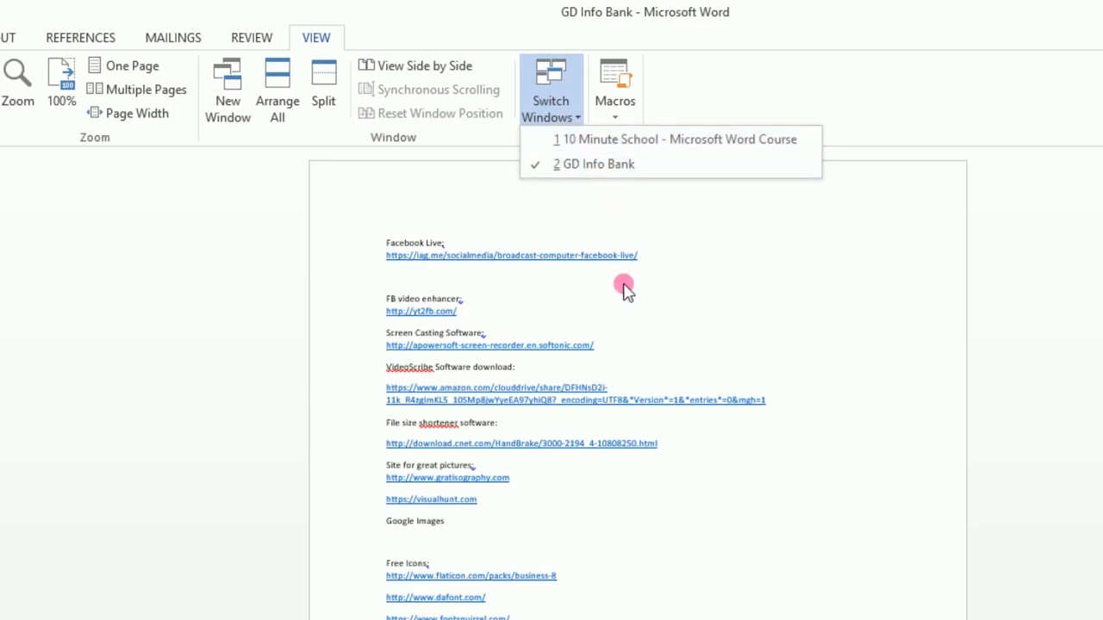
pyautogui.click(634, 142)
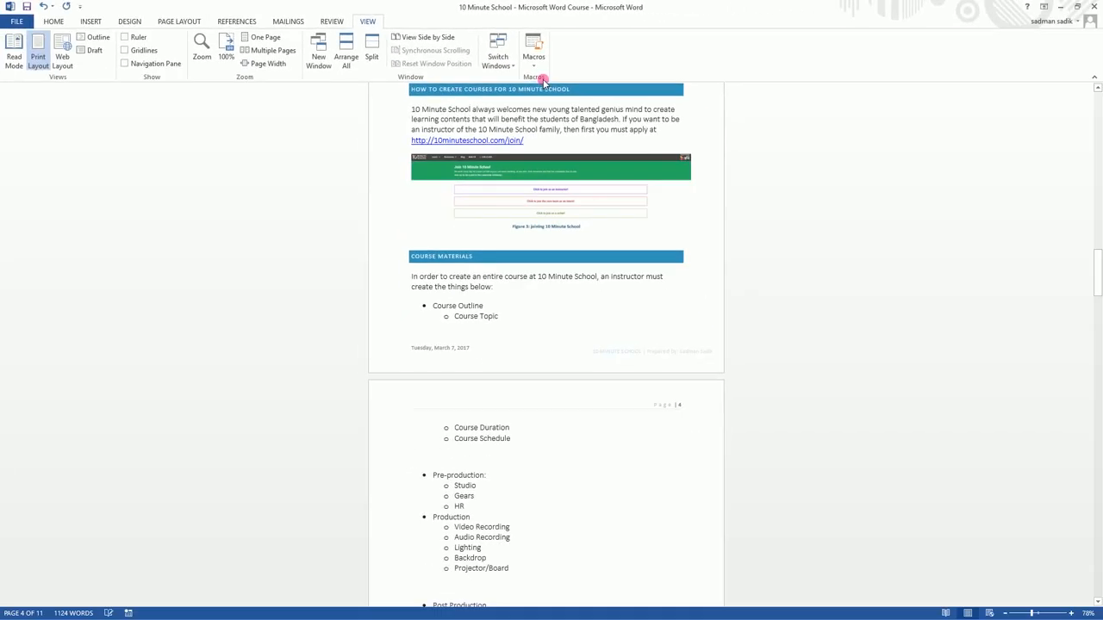
# Arrange all open document windows one above the other and scroll through each document separately
pyautogui.click(346, 56)
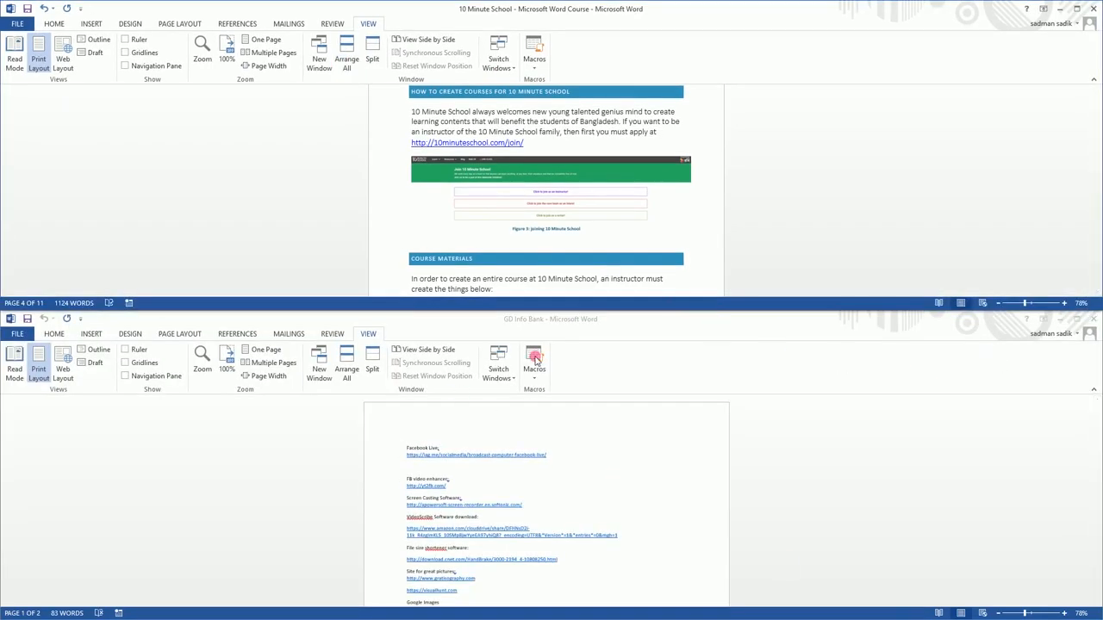
pyautogui.scroll(-3, 512, 490)
pyautogui.scroll(3, 512, 491)
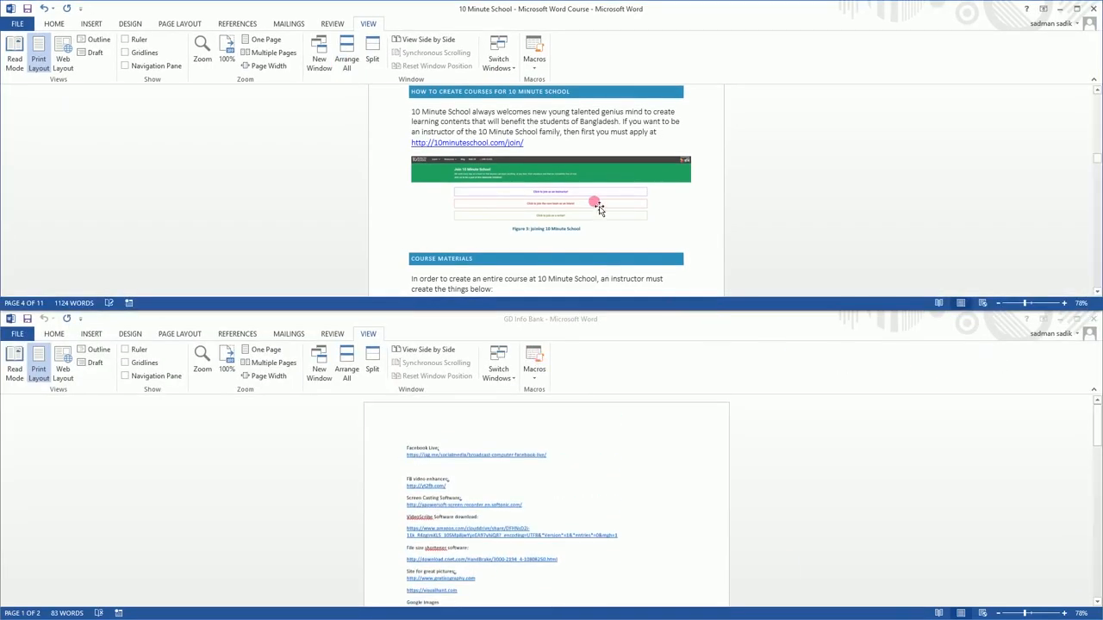
pyautogui.scroll(3, 601, 206)
pyautogui.scroll(10, 600, 207)
pyautogui.scroll(-3, 660, 241)
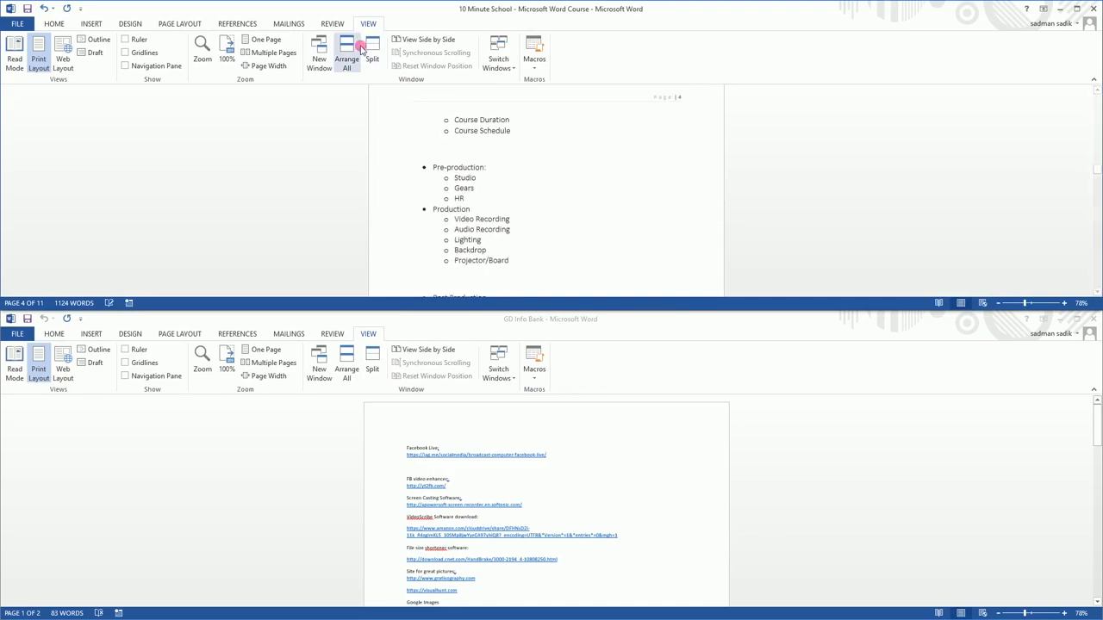
pyautogui.scroll(5, 534, 190)
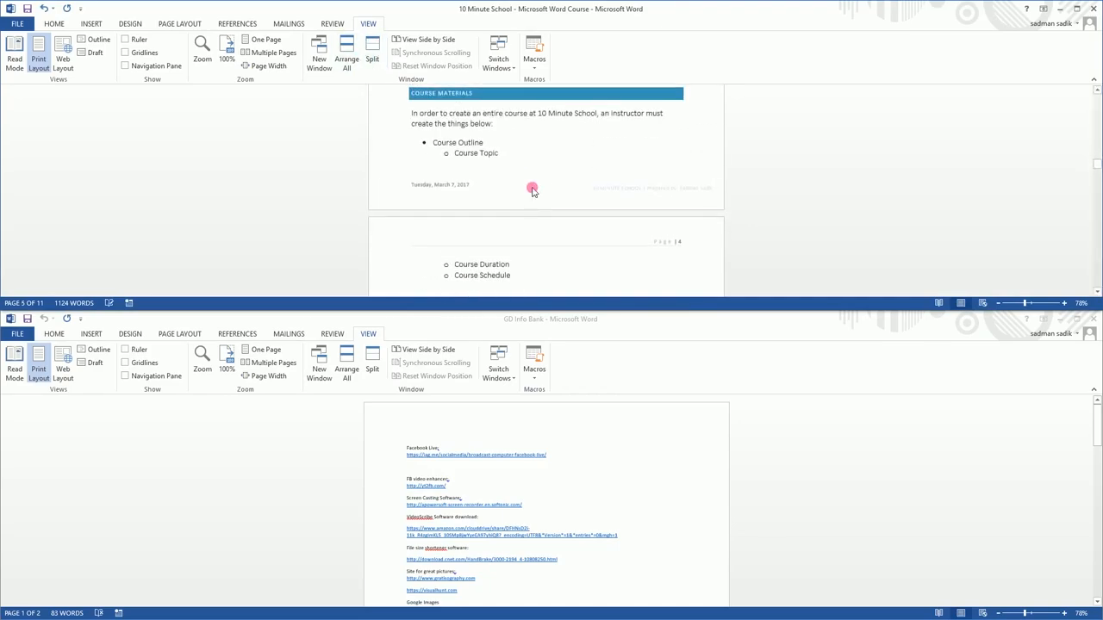
pyautogui.scroll(-3, 532, 187)
pyautogui.scroll(3, 532, 187)
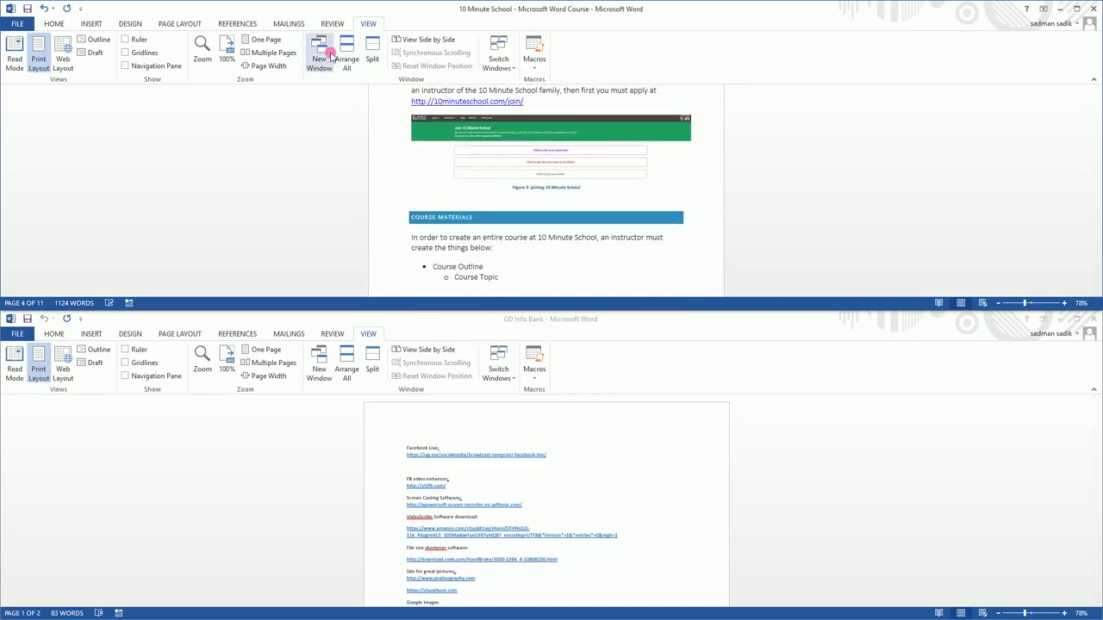
pyautogui.scroll(-5, 724, 435)
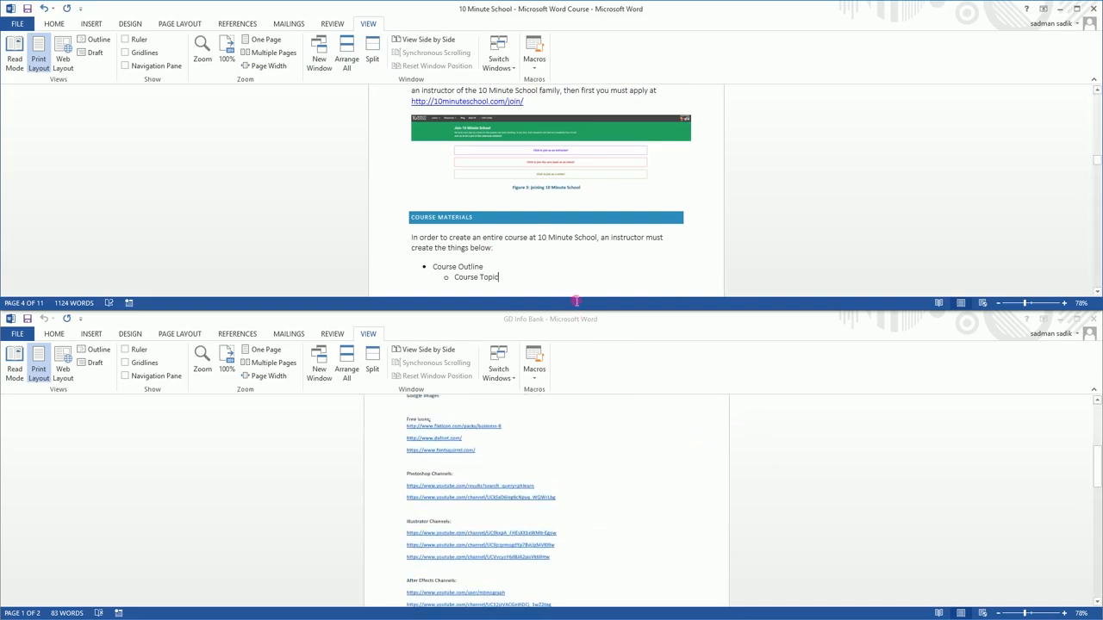
# Extend the selection from Course Topic through the bullet list on page 5, and enlarge the 10 Minute School window to full height
pyautogui.hotkey('shift', 'Up')
pyautogui.hotkey('shift', 'Up')
pyautogui.hotkey('shift', 'Up')
pyautogui.hotkey('shift', 'Up')
pyautogui.hotkey('shift', 'Up')
pyautogui.hotkey('shift', 'Up')
pyautogui.hotkey('shift', 'Up')
pyautogui.hotkey('shift', 'Up')
pyautogui.hotkey('shift', 'Up')
pyautogui.hotkey('shift', 'Up')
pyautogui.hotkey('shift', 'Up')
pyautogui.hotkey('shift', 'Up')
pyautogui.hotkey('shift', 'Up')
pyautogui.hotkey('shift', 'Up')
pyautogui.hotkey('shift', 'Up')
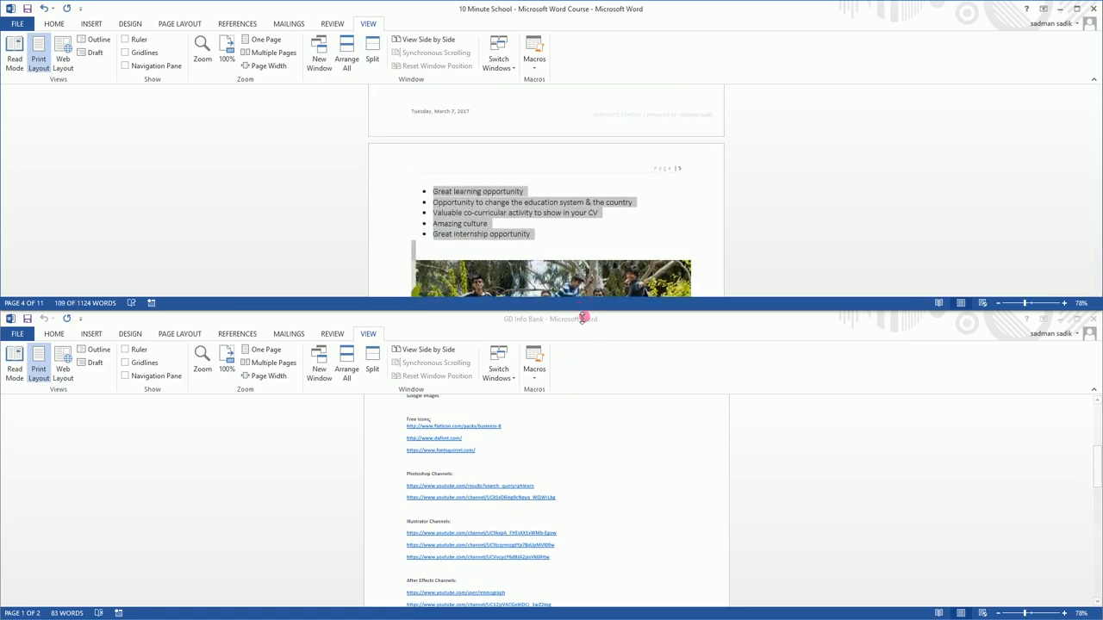
pyautogui.moveTo(583, 318); pyautogui.dragTo(634, 500)
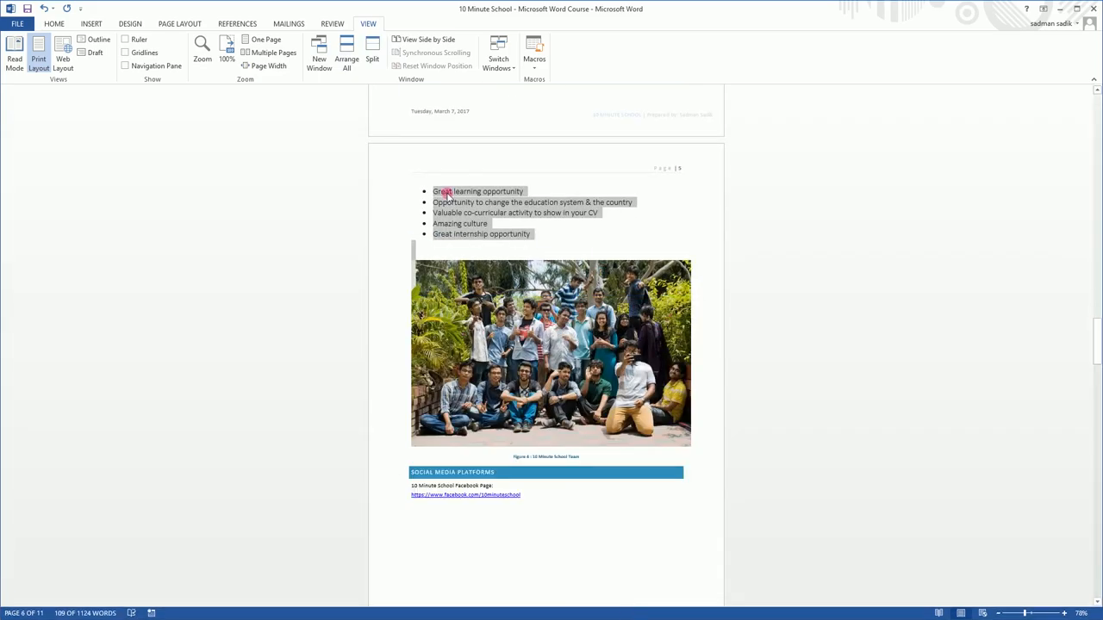
# Look at the Macros options without choosing any, and clear the text selection
pyautogui.click(542, 65)
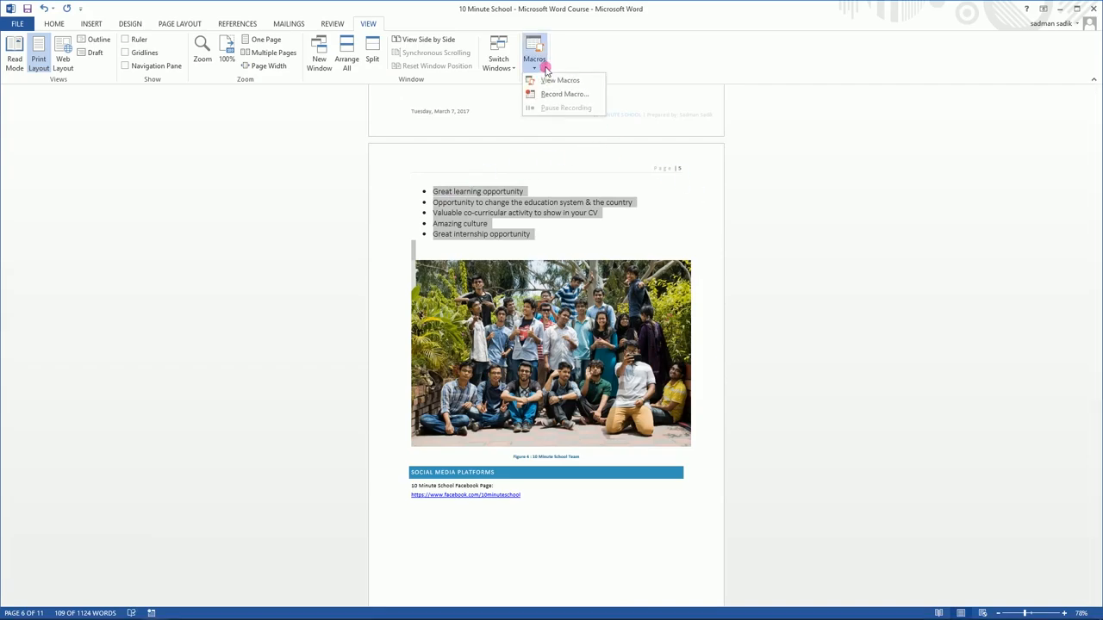
pyautogui.click(487, 213)
pyautogui.click(534, 62)
pyautogui.click(535, 69)
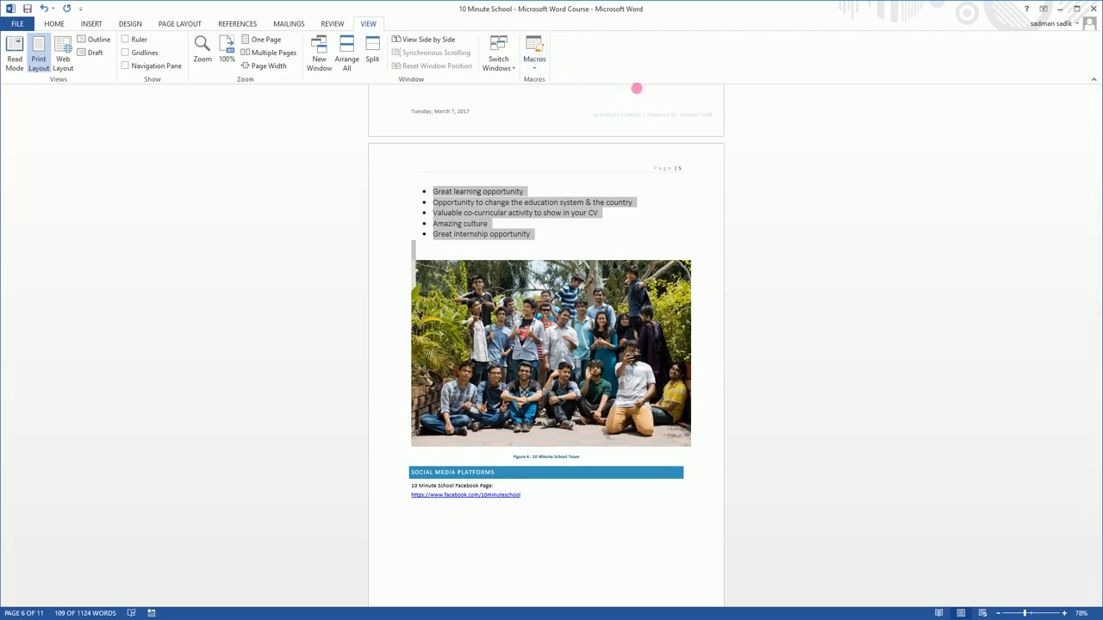
pyautogui.click(564, 523)
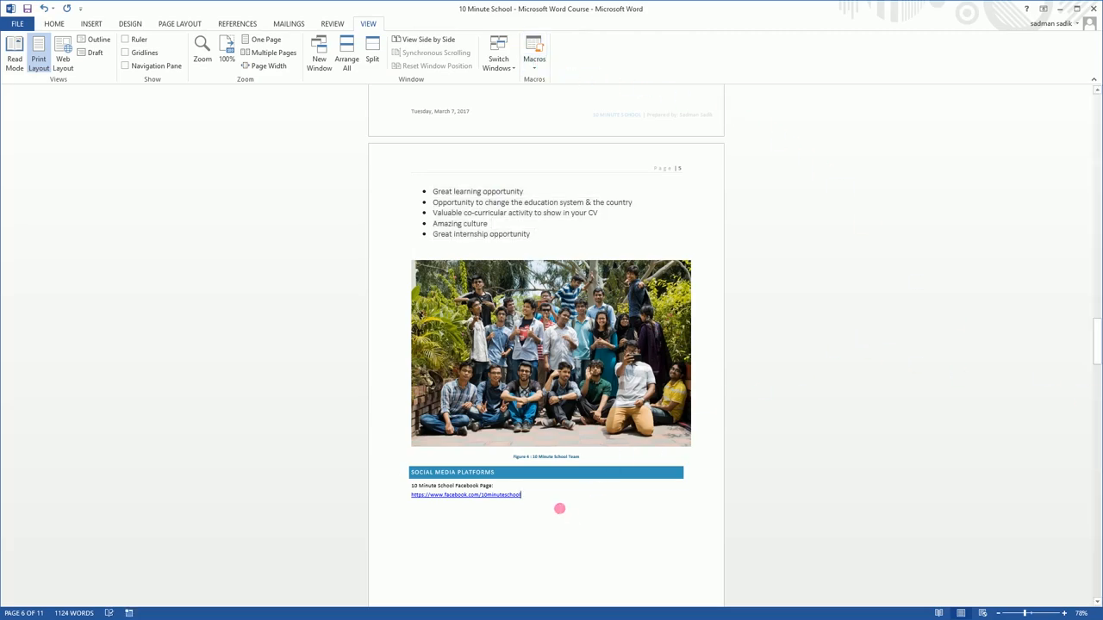
# Zoom the document in to 188% and look over the content of pages 4 and 5
pyautogui.scroll(5, 562, 509)
pyautogui.scroll(-4, 562, 510)
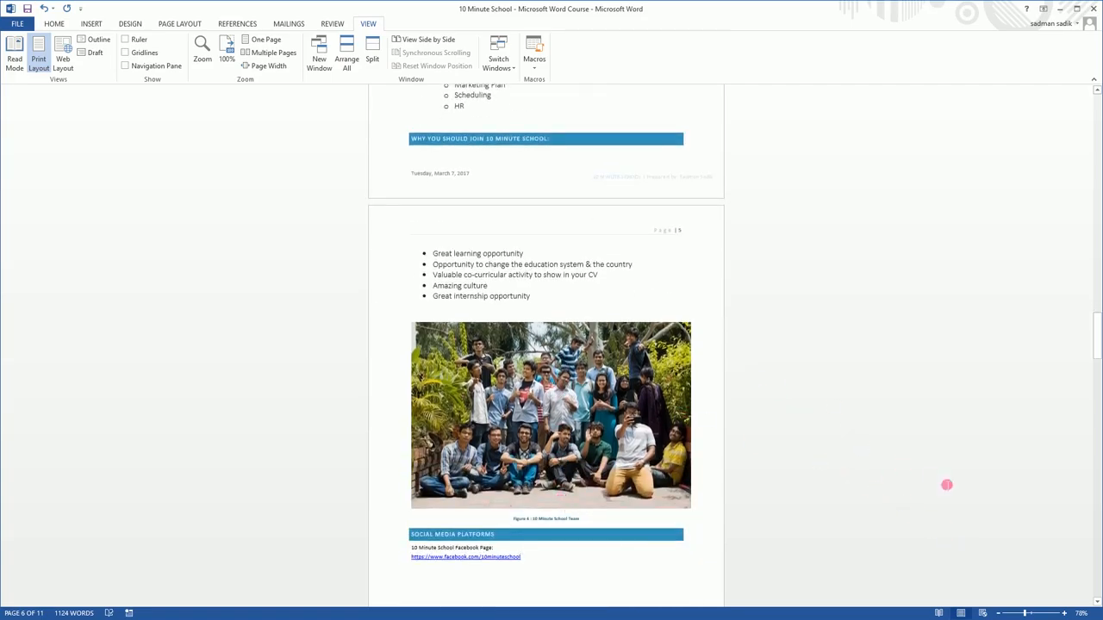
pyautogui.scroll(7, 641, 345)
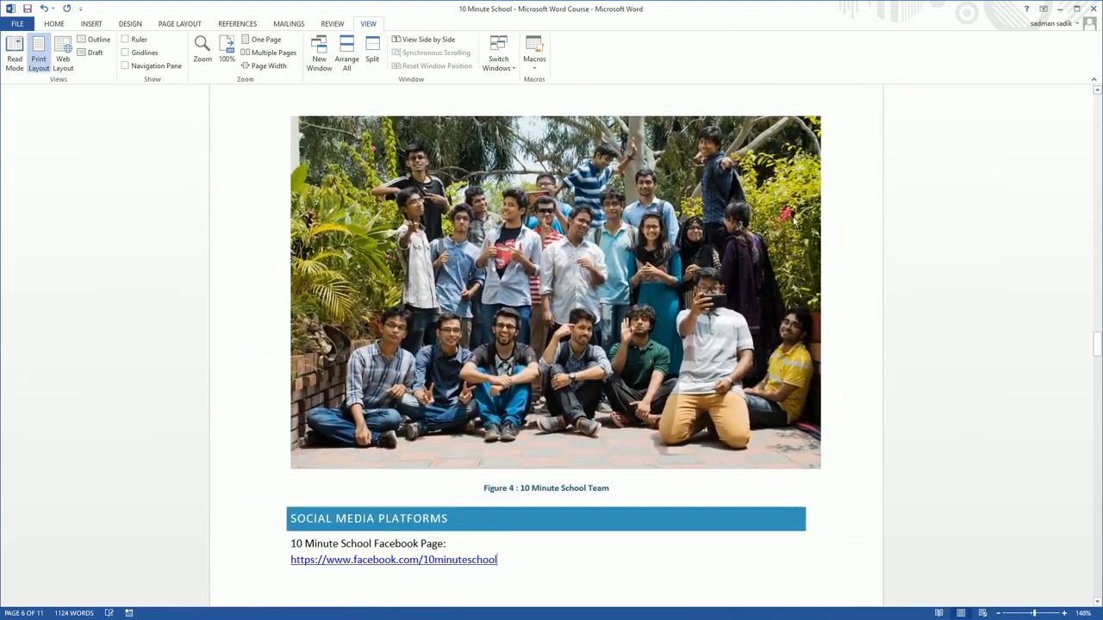
pyautogui.scroll(4, 794, 223)
pyautogui.scroll(3, 728, 285)
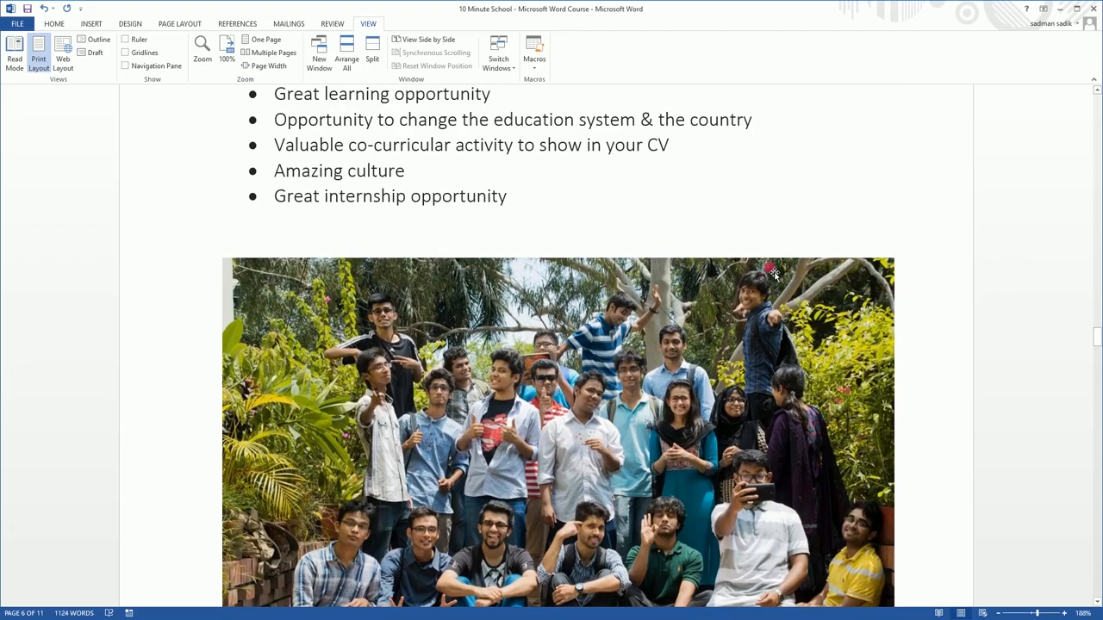
pyautogui.scroll(10, 680, 253)
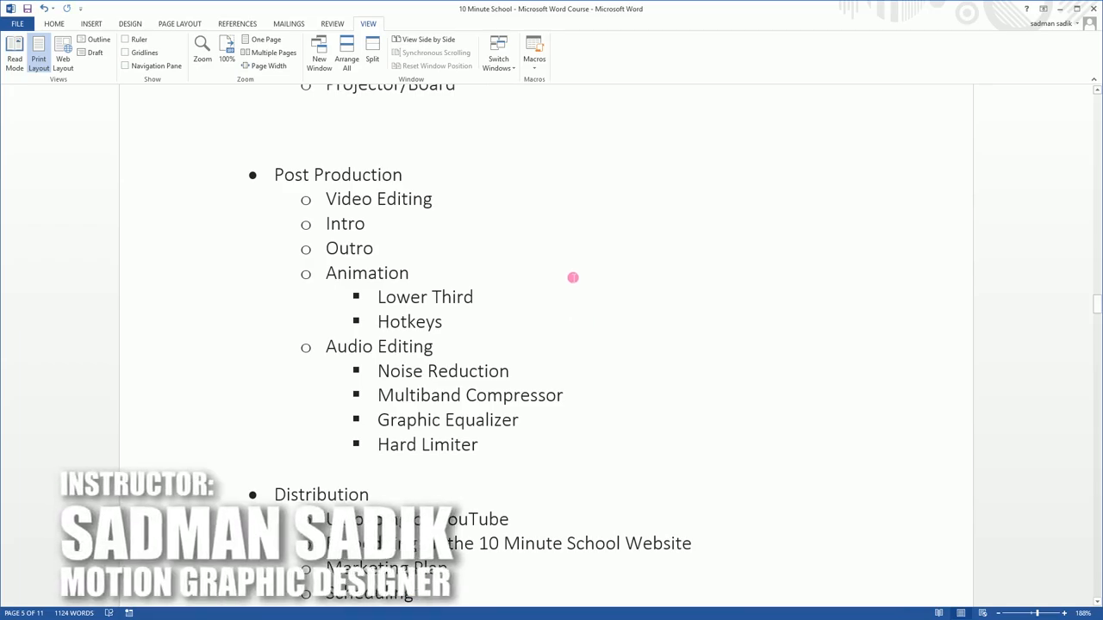
pyautogui.scroll(-10, 570, 296)
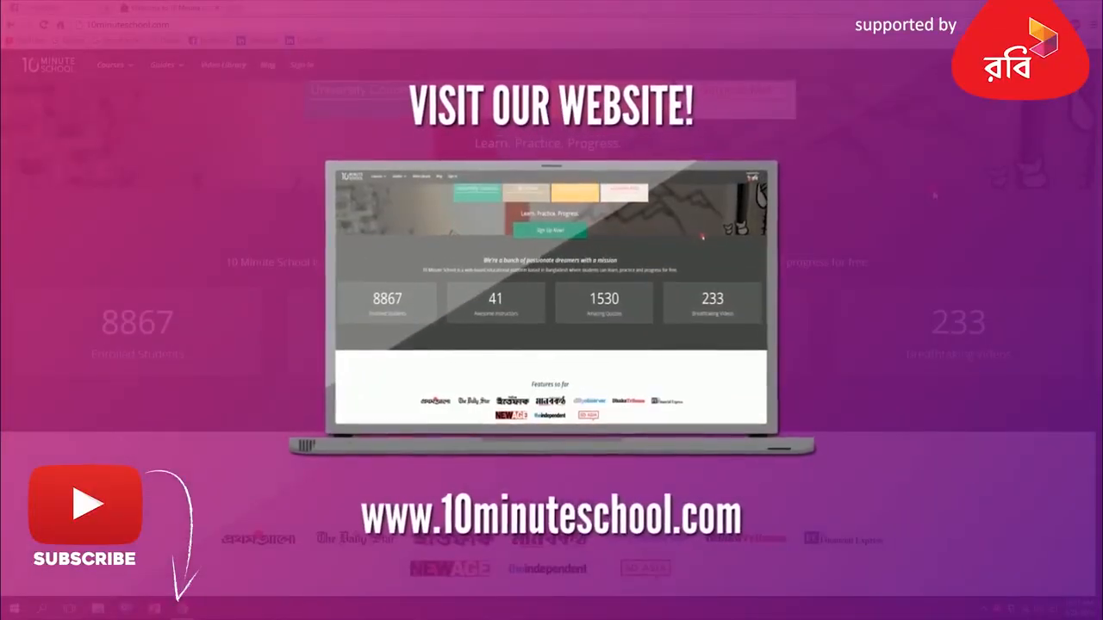